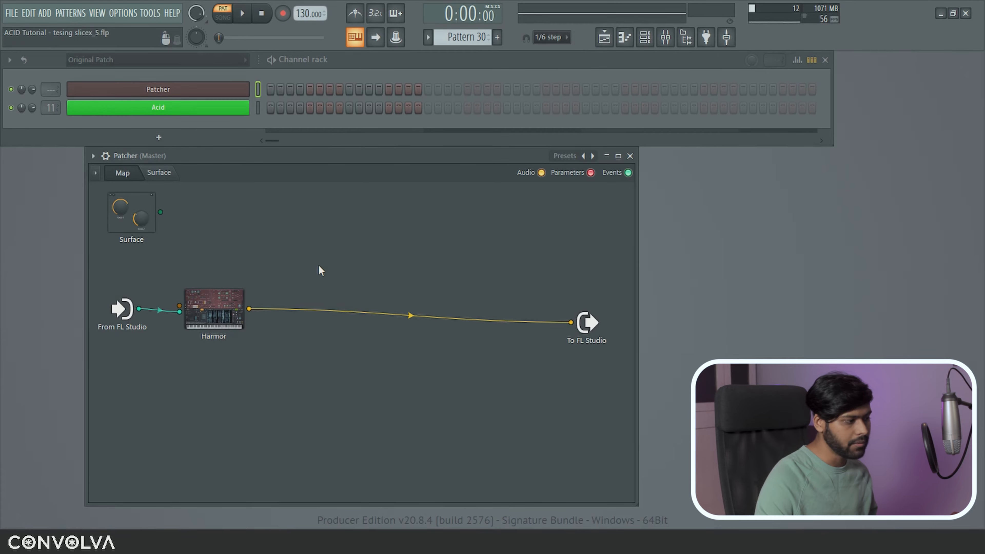
# Step: Glance at the plugin overview and Harmor's editor, then bring the plugin picker back up
pyautogui.hotkey('alt', 'p')
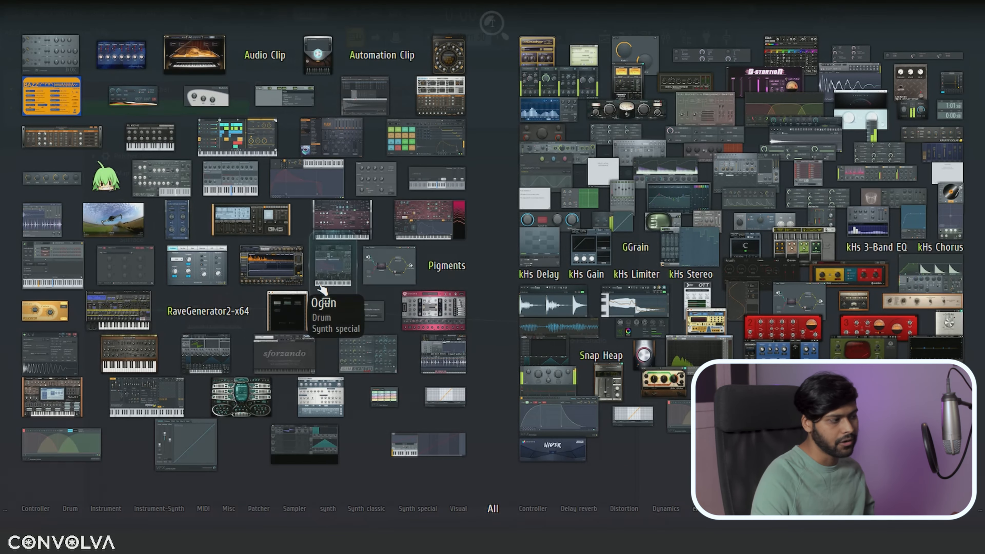
pyautogui.press('Escape')
pyautogui.doubleClick(222, 300)
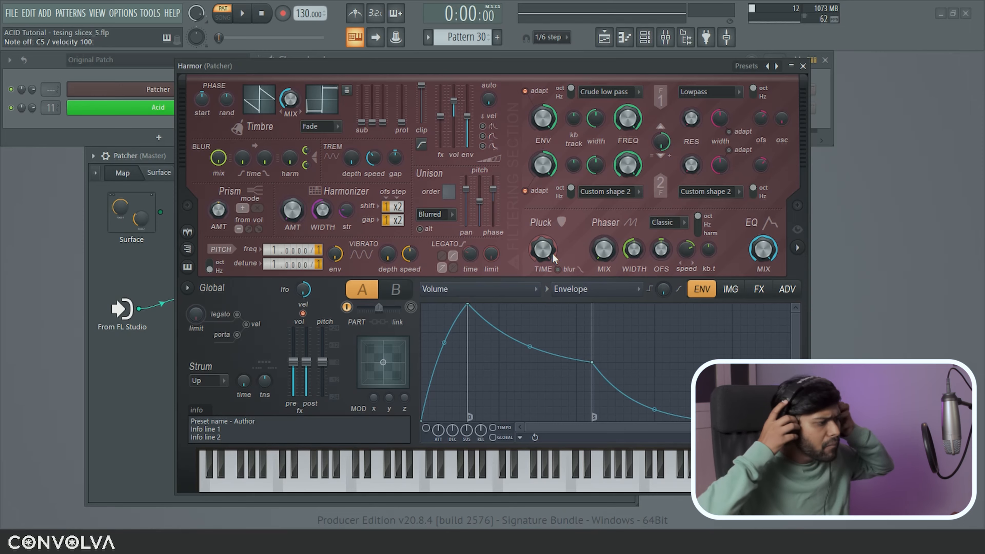
pyautogui.click(803, 66)
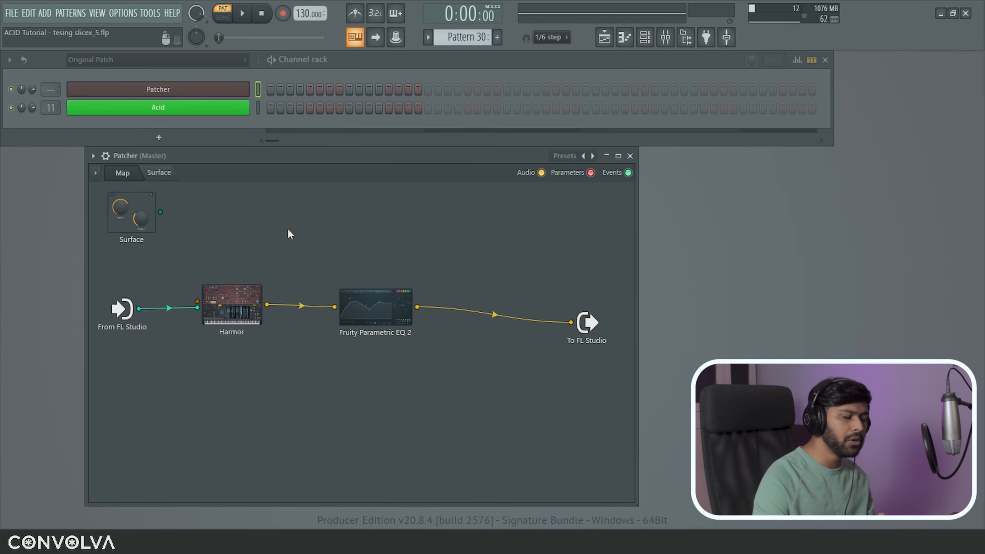
pyautogui.press('F8')
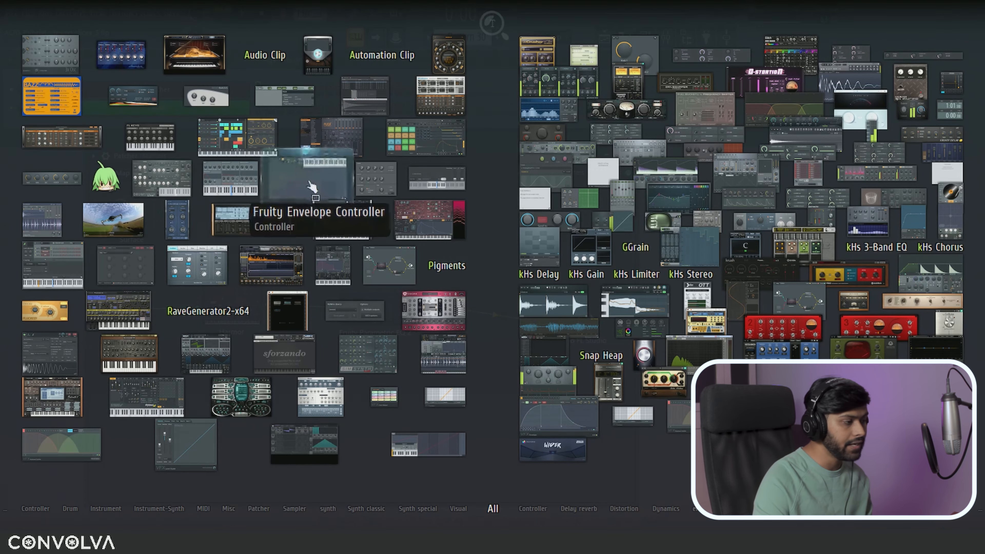
# Step: Drop Fruity Envelope Controller into the patch map and look through its envelope slots
pyautogui.moveTo(310, 189); pyautogui.dragTo(185, 338)
pyautogui.click(229, 352)
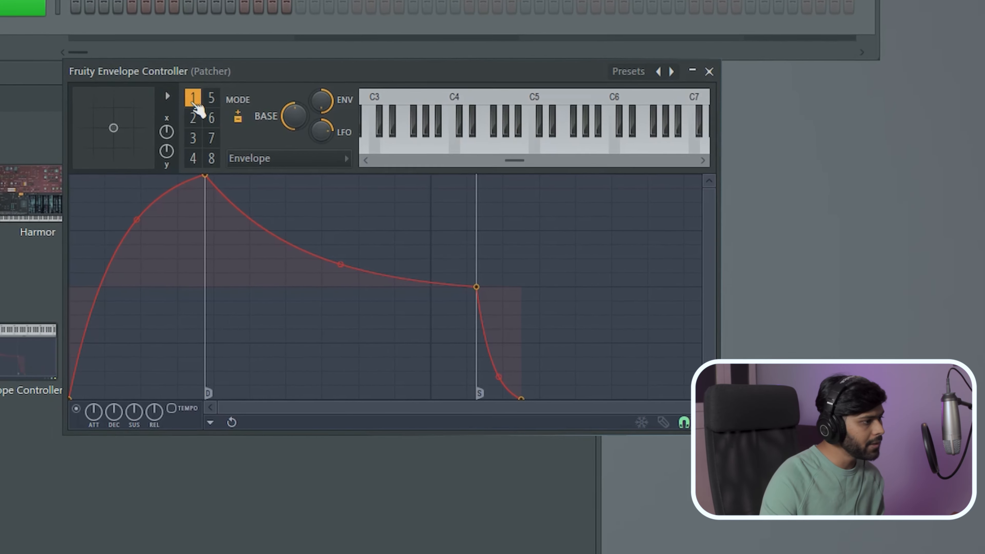
pyautogui.click(158, 112)
pyautogui.click(158, 153)
pyautogui.click(176, 91)
pyautogui.click(177, 153)
pyautogui.click(176, 131)
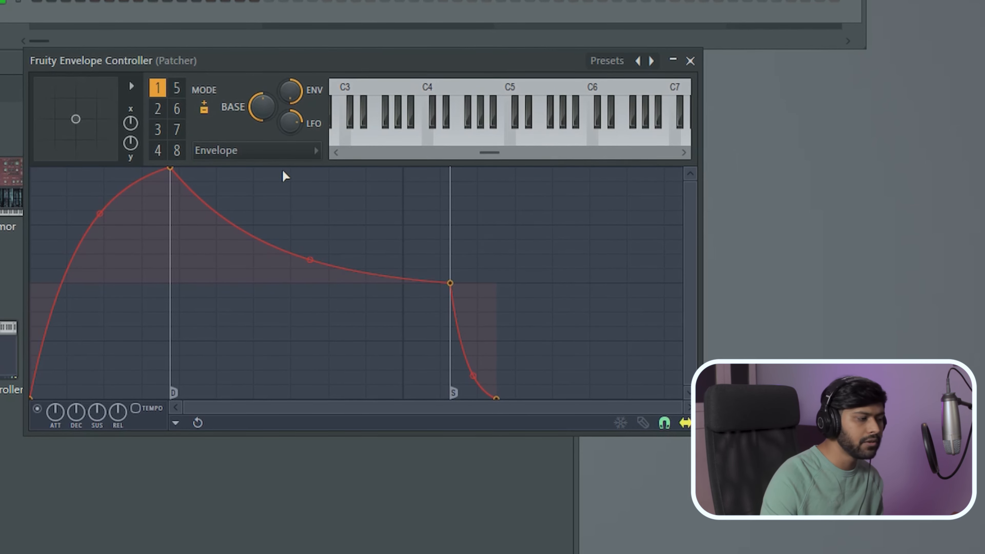
pyautogui.click(690, 60)
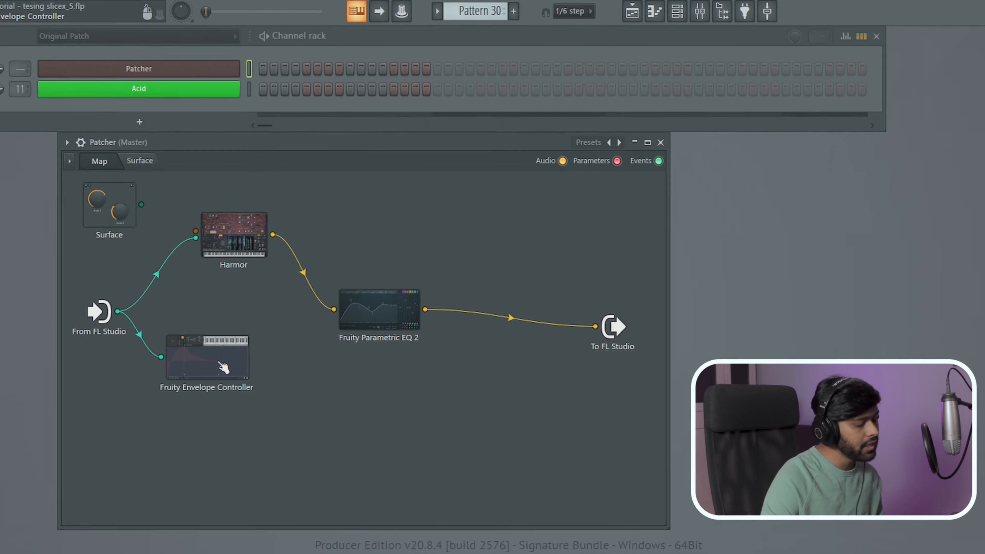
# Step: Enable the Envelope Controller's Outputs > Controllers > 1. Articulator 1 output
pyautogui.rightClick(230, 362)
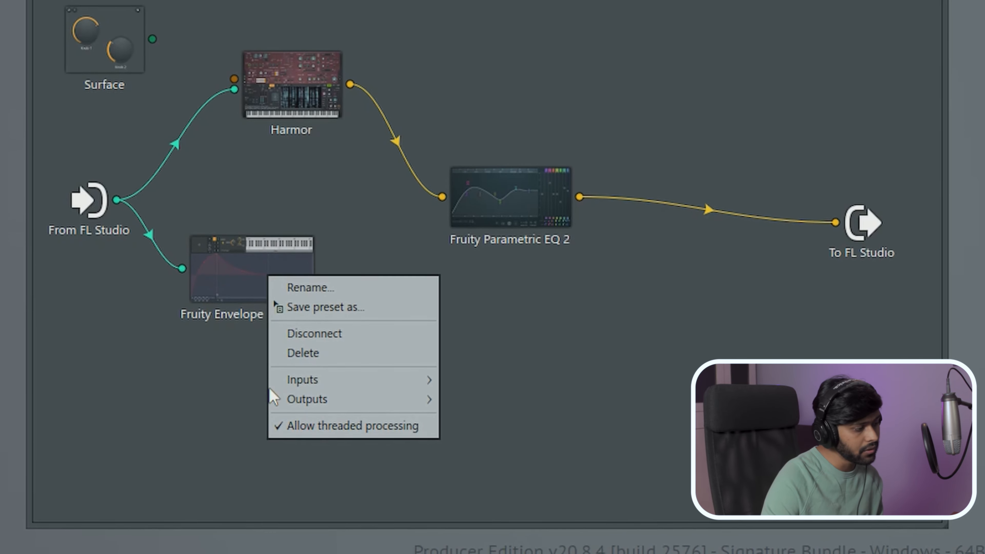
pyautogui.moveTo(345, 399)
pyautogui.moveTo(491, 396)
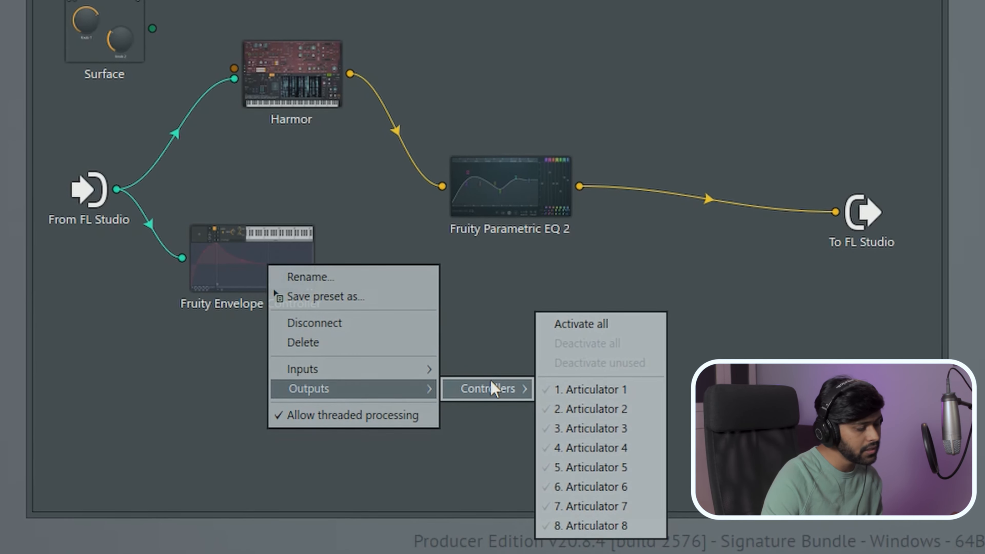
pyautogui.click(642, 388)
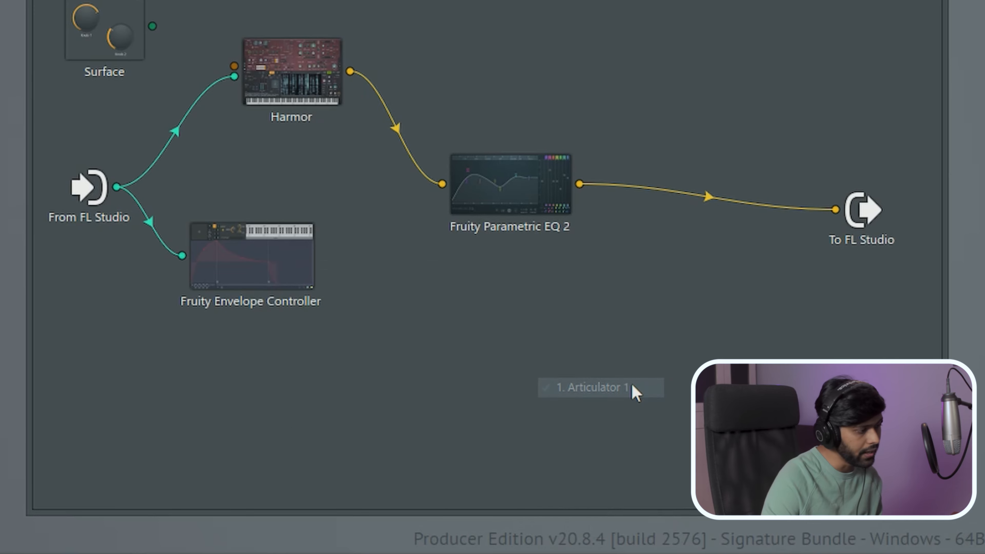
# Step: Try linking the envelope output to Parametric EQ 2, then cancel without choosing a parameter
pyautogui.moveTo(317, 279); pyautogui.dragTo(491, 228)
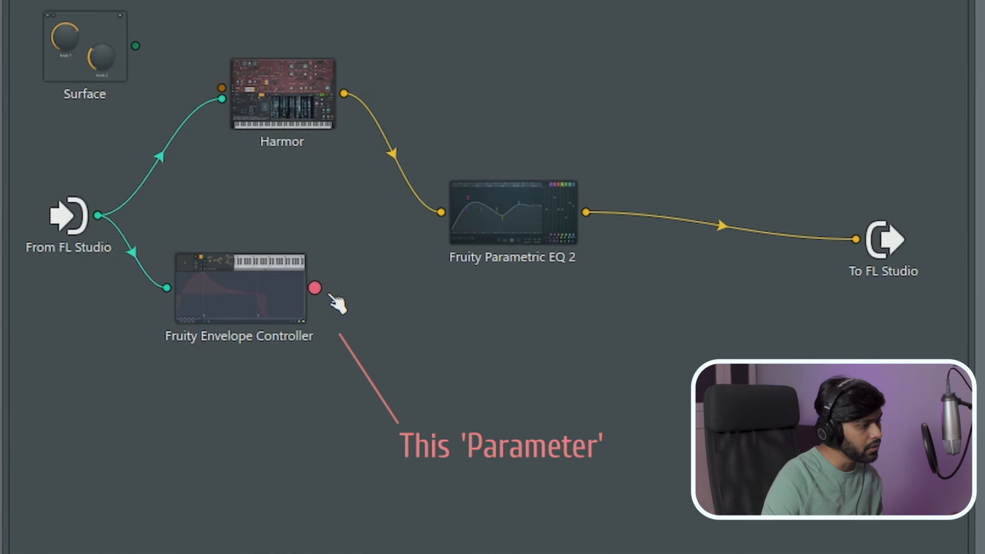
pyautogui.moveTo(382, 312); pyautogui.dragTo(382, 312)
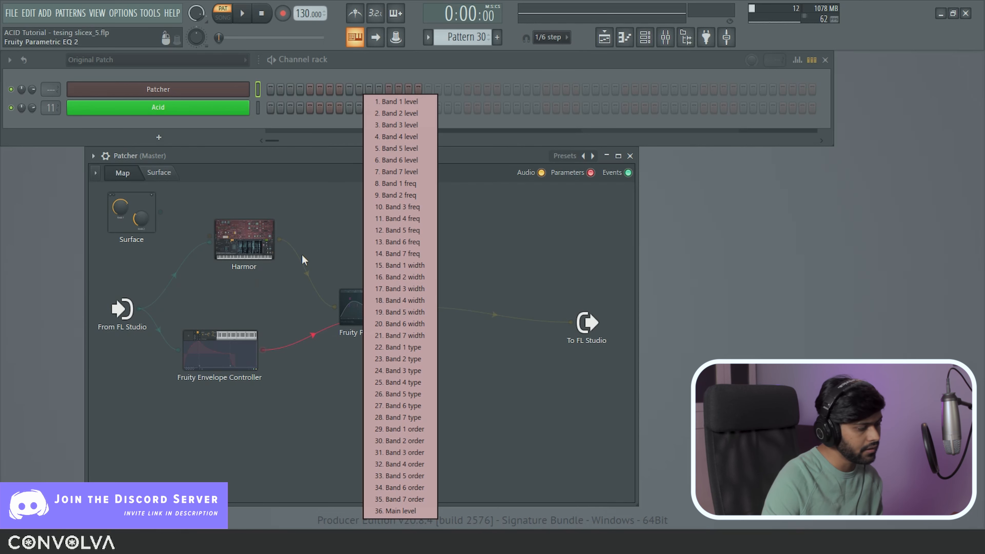
pyautogui.click(292, 263)
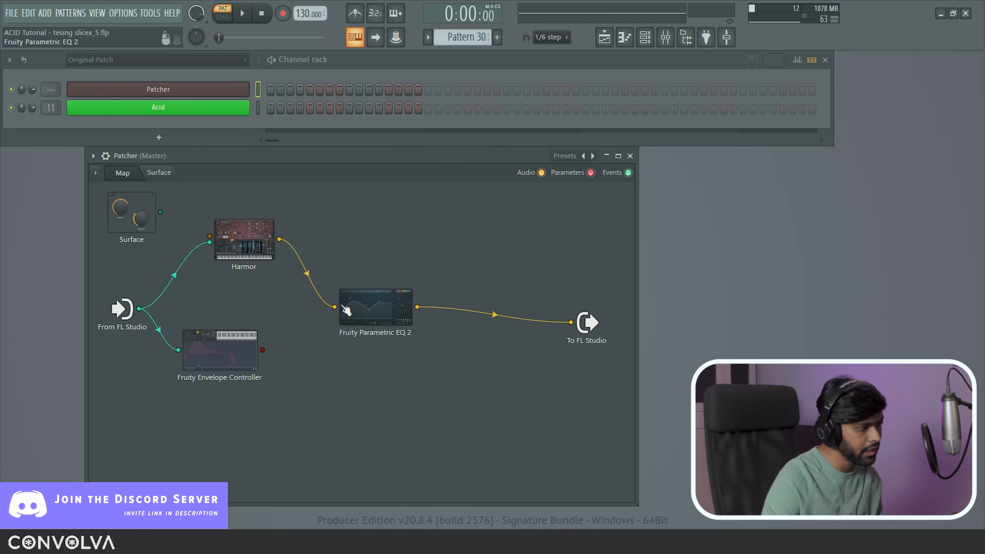
# Step: Make Parametric EQ 2's band 7 a Steep 8 low-pass filter
pyautogui.doubleClick(381, 321)
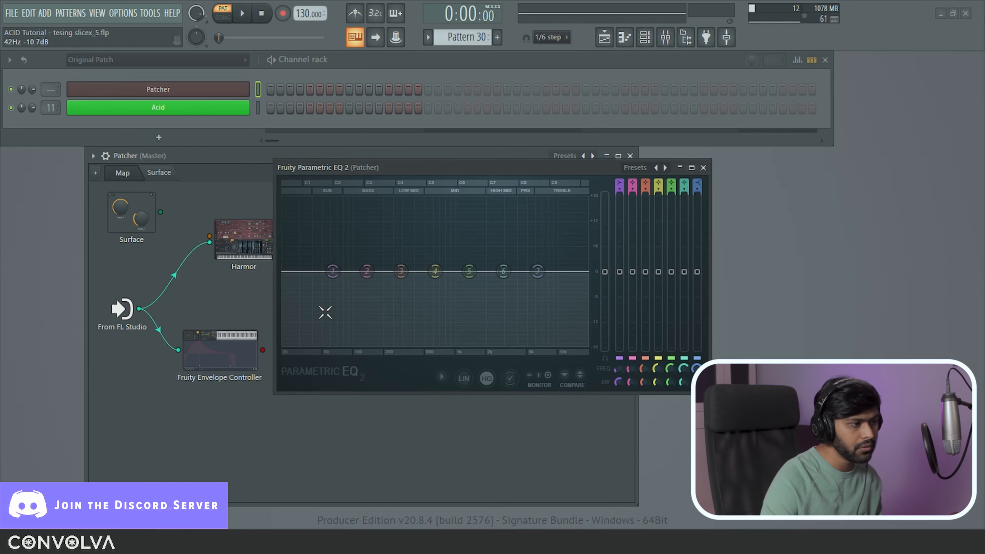
pyautogui.moveTo(492, 160); pyautogui.dragTo(681, 154)
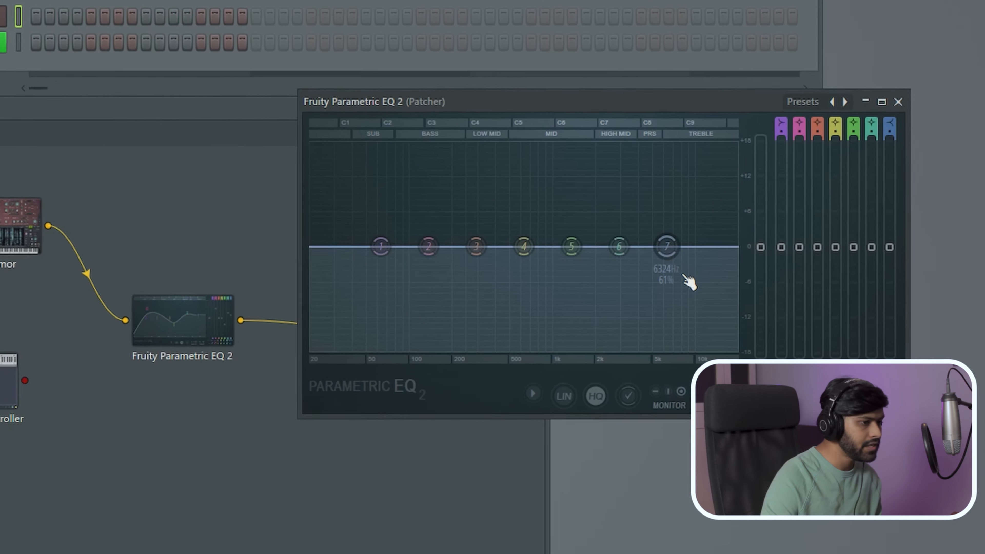
pyautogui.rightClick(667, 246)
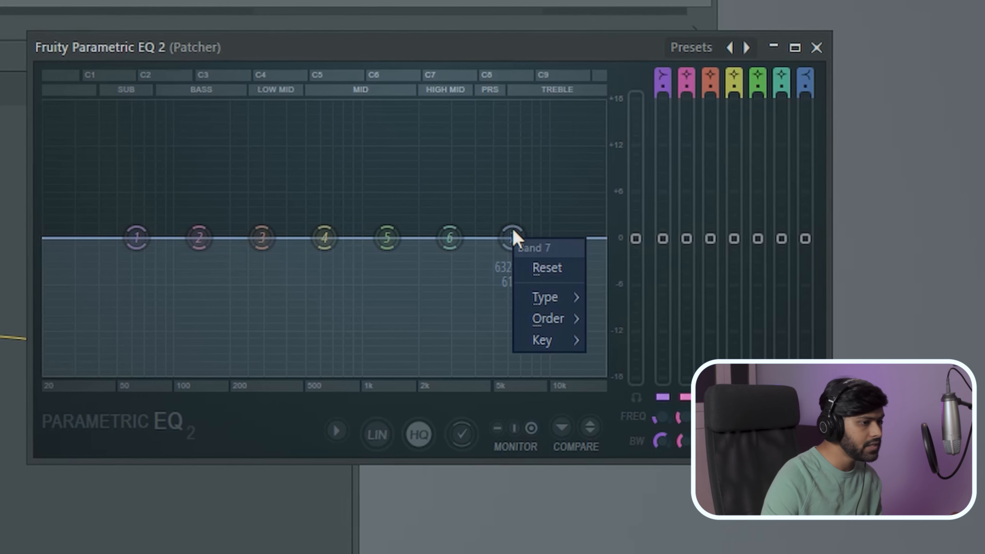
pyautogui.moveTo(559, 296)
pyautogui.click(606, 323)
pyautogui.moveTo(510, 237); pyautogui.dragTo(569, 238)
pyautogui.rightClick(569, 239)
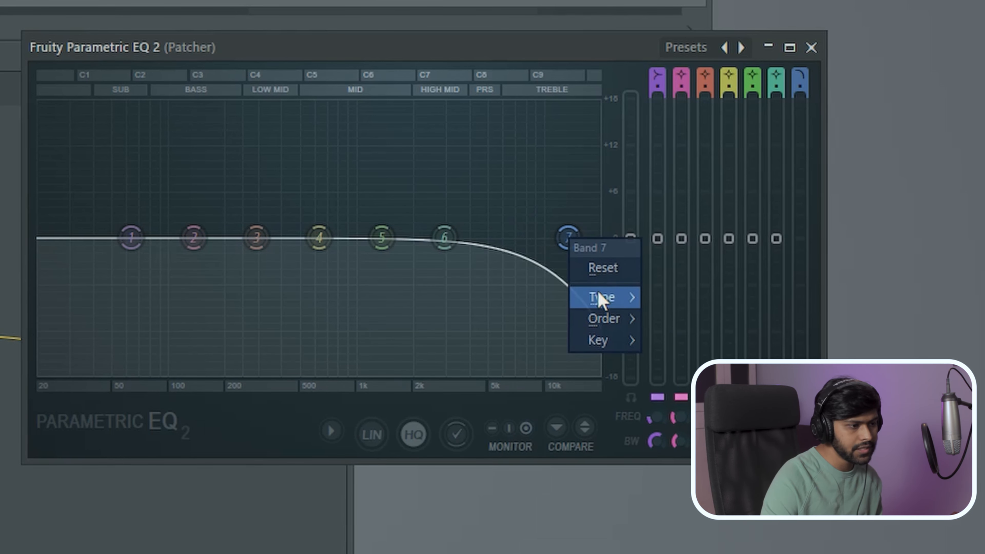
pyautogui.moveTo(506, 341)
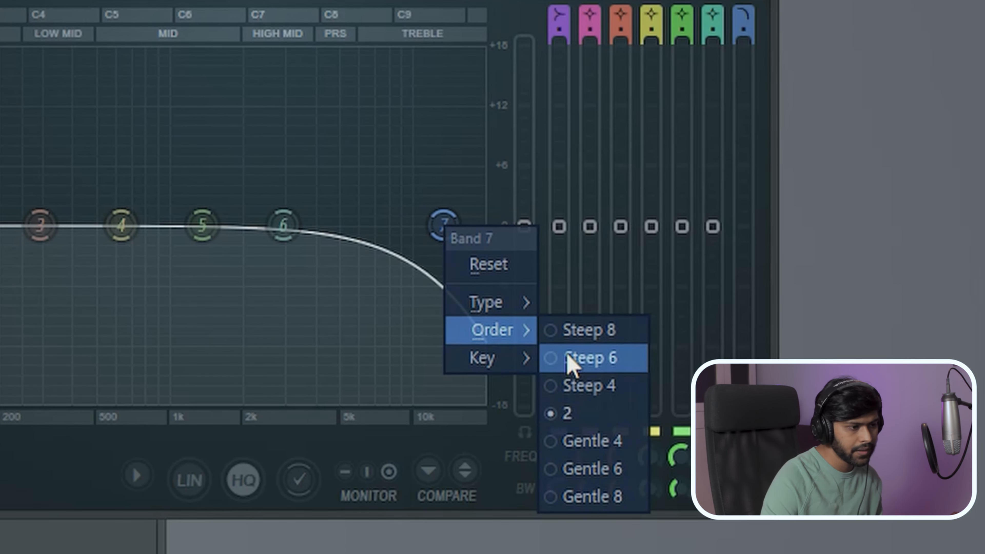
pyautogui.click(575, 336)
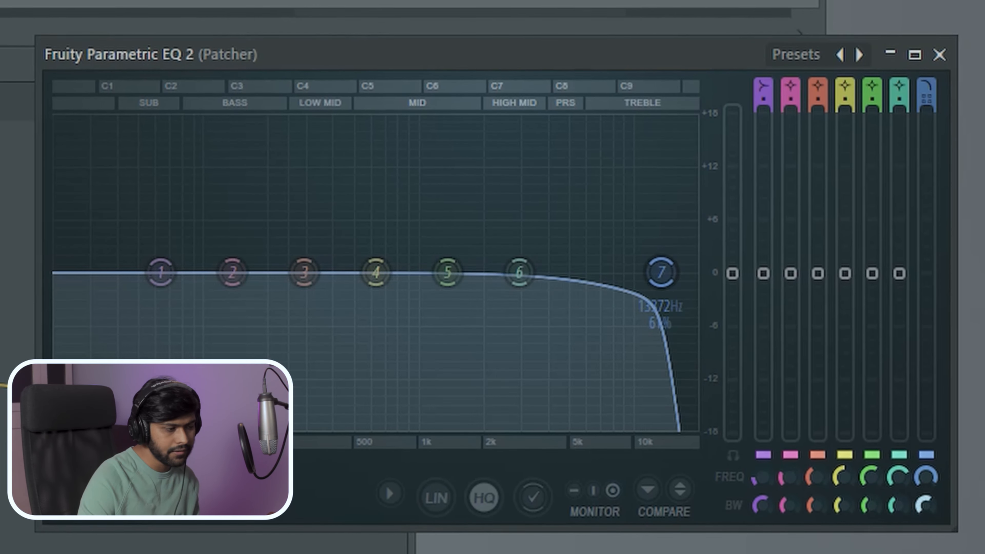
# Step: Tune band 7's cutoff and bandwidth, then activate its frequency as a Patcher input
pyautogui.scroll(-8, 484, 237)
pyautogui.moveTo(926, 475); pyautogui.dragTo(927, 540)
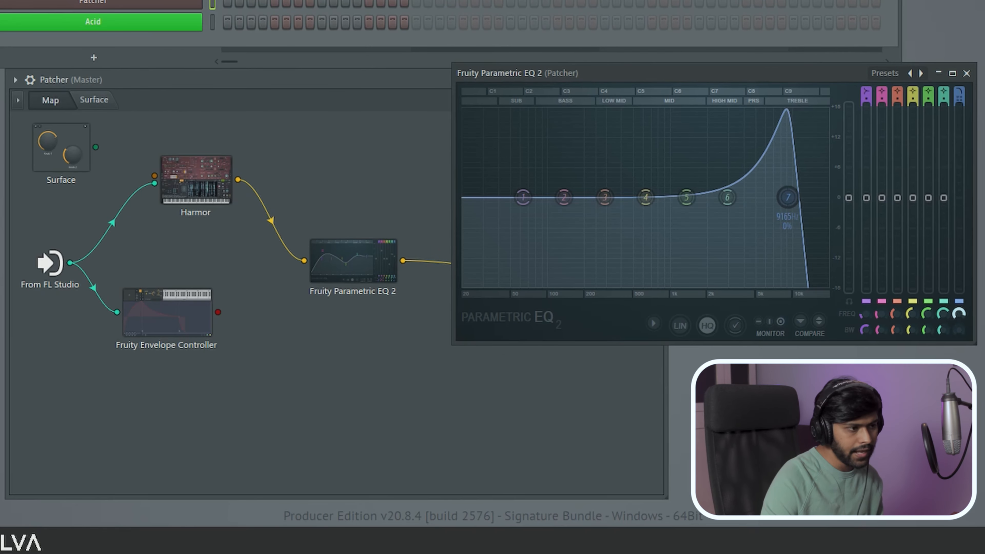
pyautogui.moveTo(959, 348); pyautogui.dragTo(959, 379)
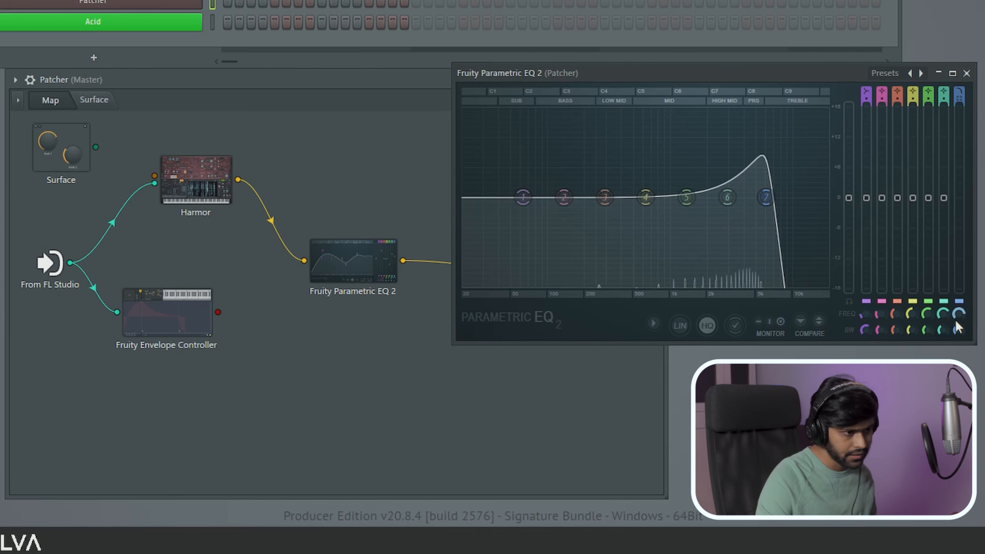
pyautogui.moveTo(958, 310); pyautogui.dragTo(958, 273)
pyautogui.moveTo(961, 329)
pyautogui.mouseDown()
pyautogui.moveTo(960, 319)
pyautogui.moveTo(959, 371)
pyautogui.moveTo(961, 315)
pyautogui.mouseUp()
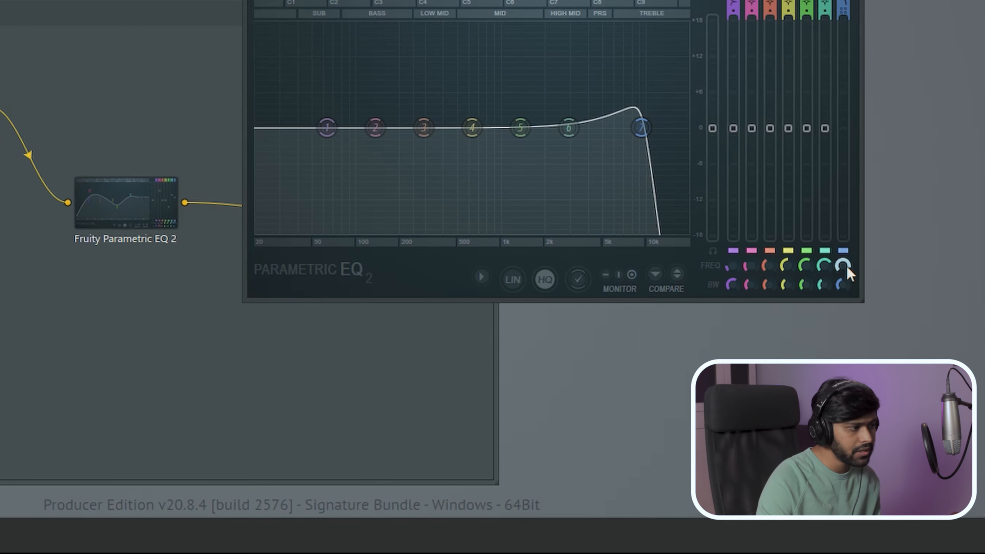
pyautogui.rightClick(845, 267)
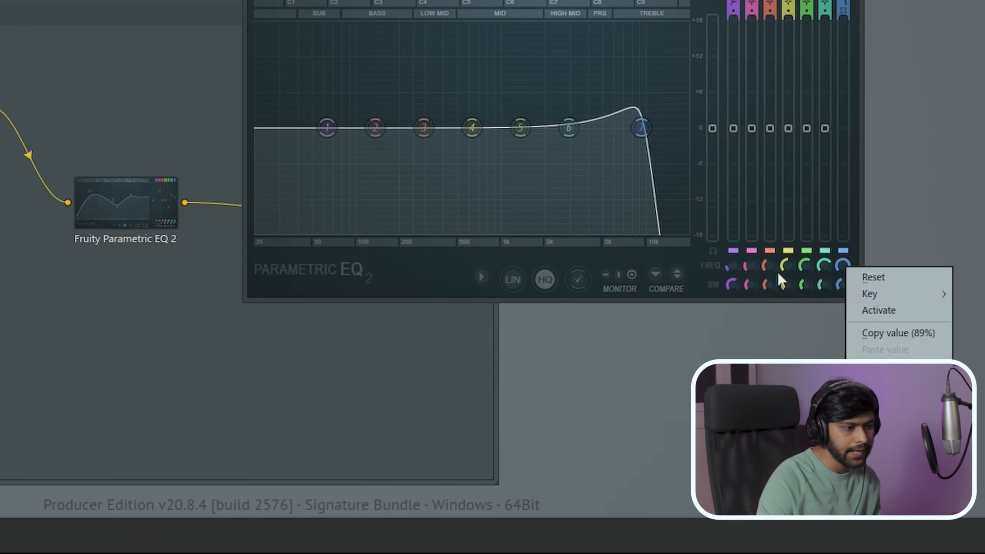
pyautogui.click(910, 309)
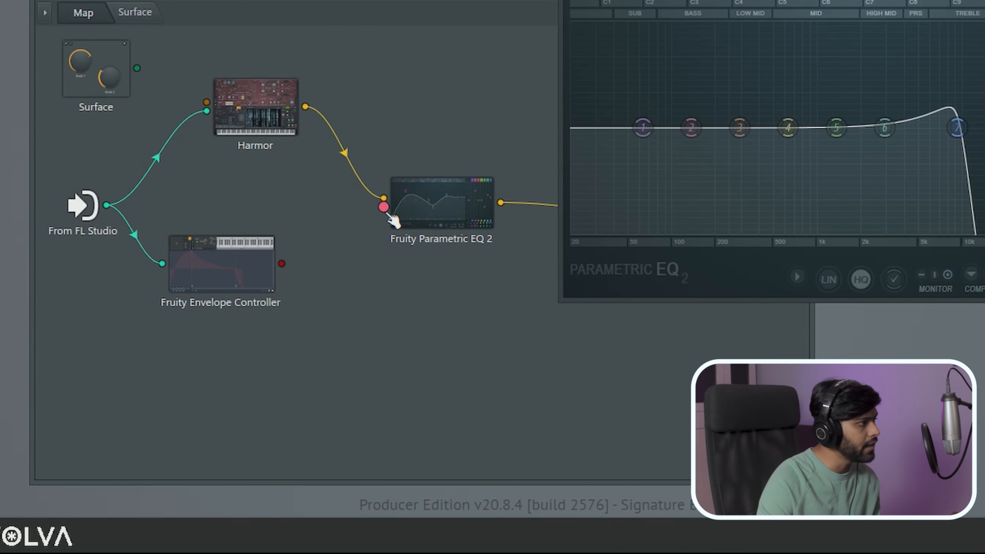
# Step: Wire the Envelope Controller's red output into the EQ's pink band 7 FREQ input
pyautogui.moveTo(291, 263); pyautogui.dragTo(414, 207)
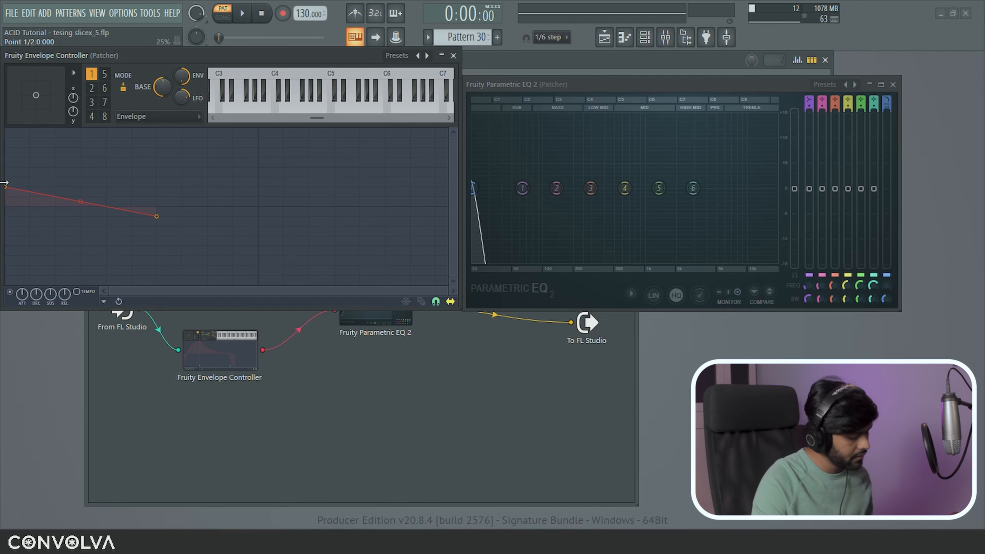
# Step: Reshape the envelope: lower start level, curved S-shaped segment, shorter end point
pyautogui.press('z')
pyautogui.moveTo(157, 216); pyautogui.dragTo(182, 216)
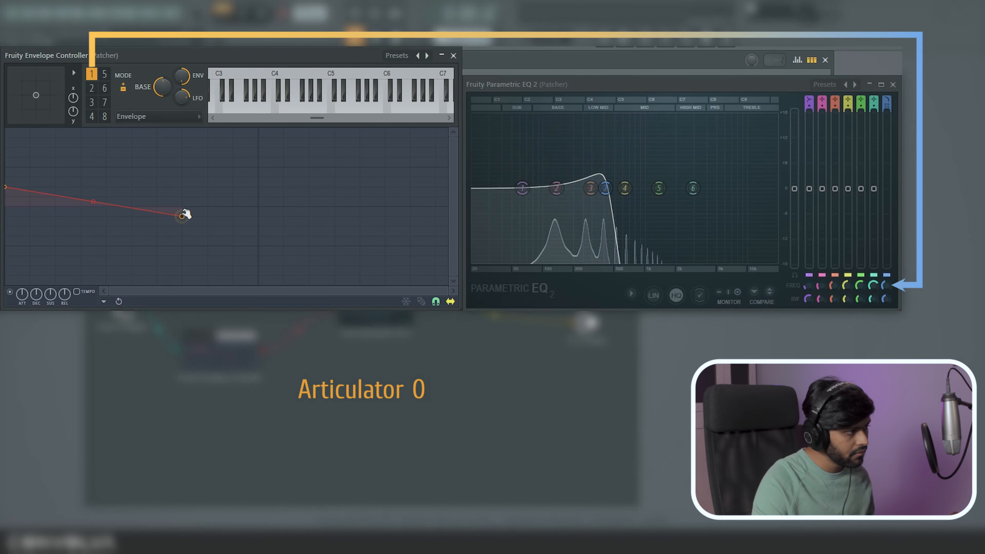
pyautogui.moveTo(5, 187); pyautogui.dragTo(6, 198)
pyautogui.press('z')
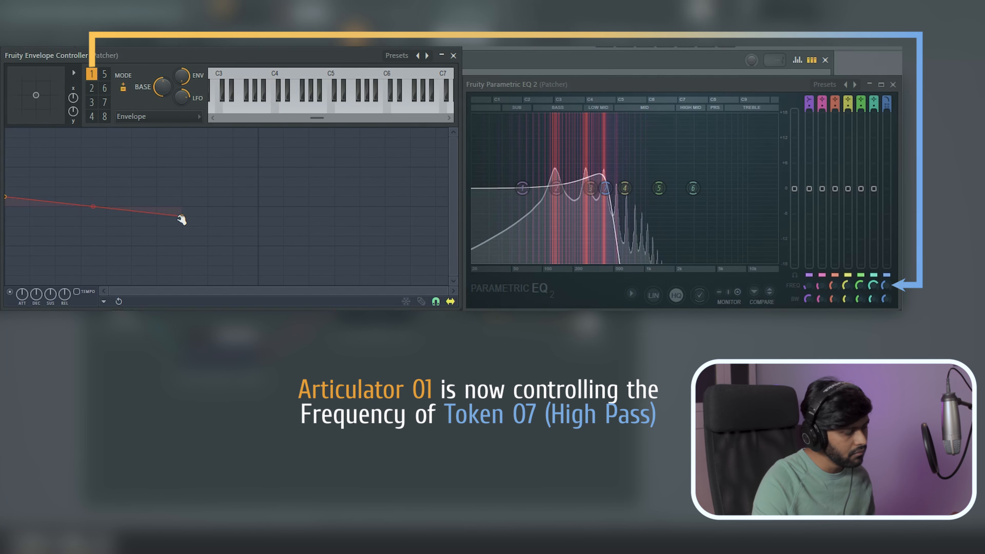
pyautogui.rightClick(182, 217)
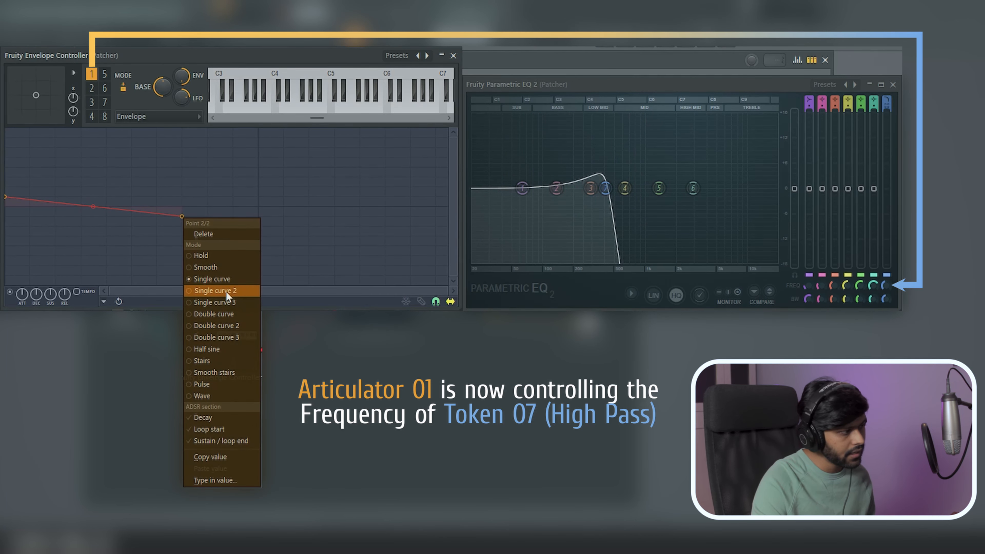
pyautogui.click(227, 317)
pyautogui.moveTo(95, 209); pyautogui.dragTo(95, 207)
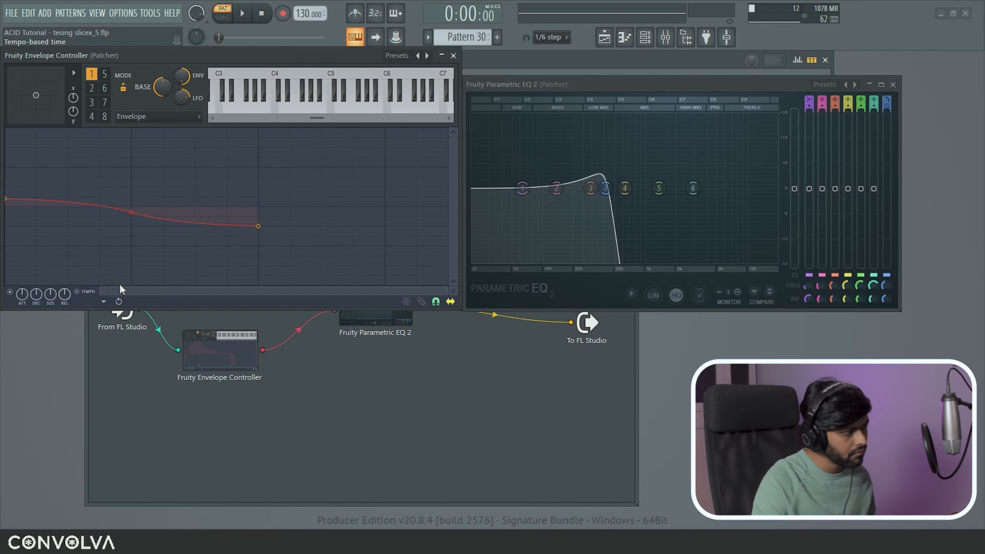
pyautogui.moveTo(258, 226); pyautogui.dragTo(195, 216)
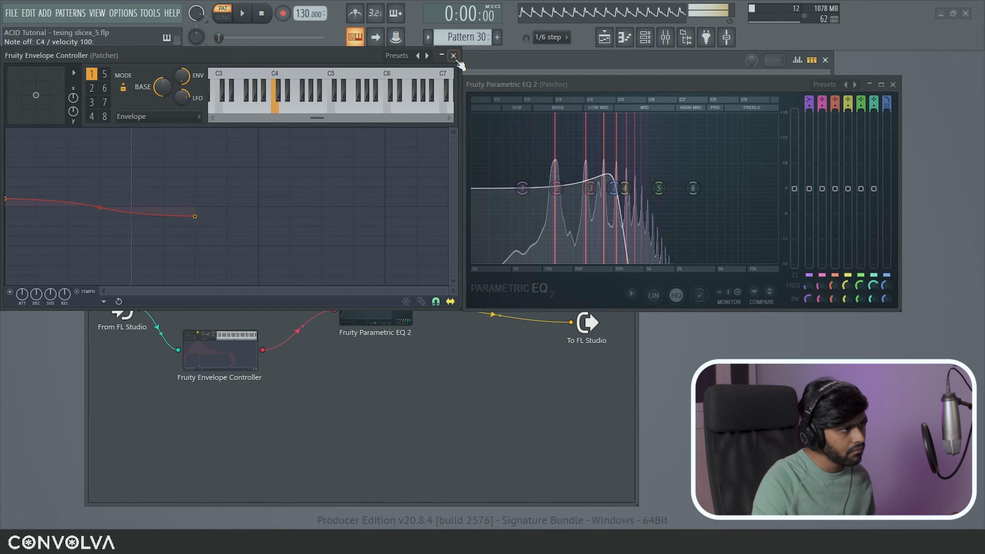
# Step: Audition notes from the Patcher map and watch band 7's low-pass cutoff sweep
pyautogui.click(453, 55)
pyautogui.click(105, 156)
pyautogui.rightClick(316, 392)
pyautogui.click(102, 177)
pyautogui.click(105, 156)
pyautogui.press('z')
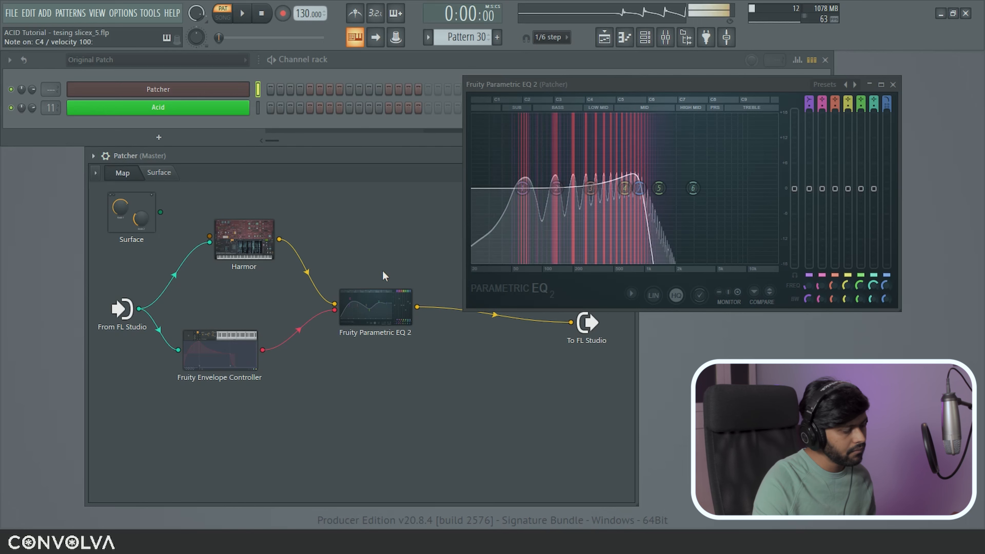
pyautogui.click(219, 349)
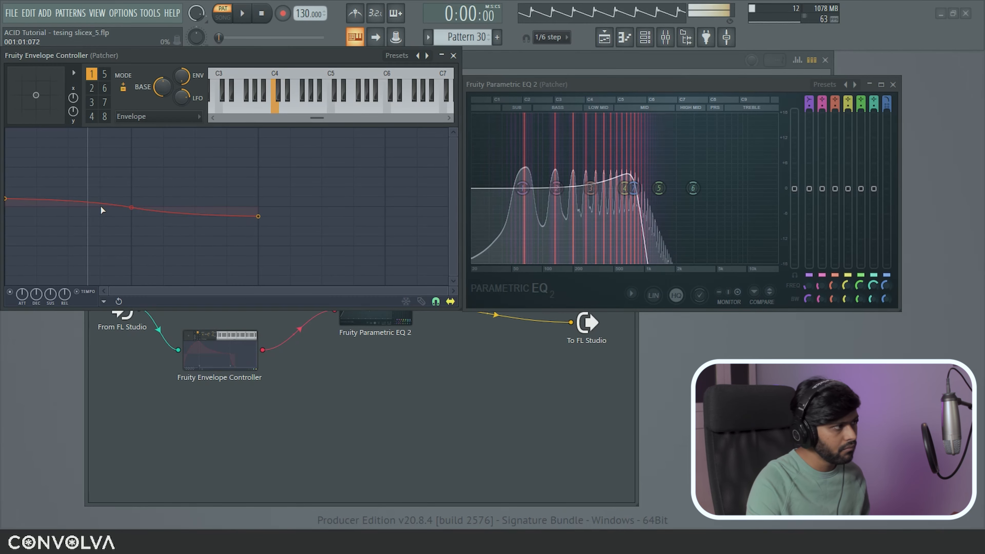
pyautogui.click(605, 189)
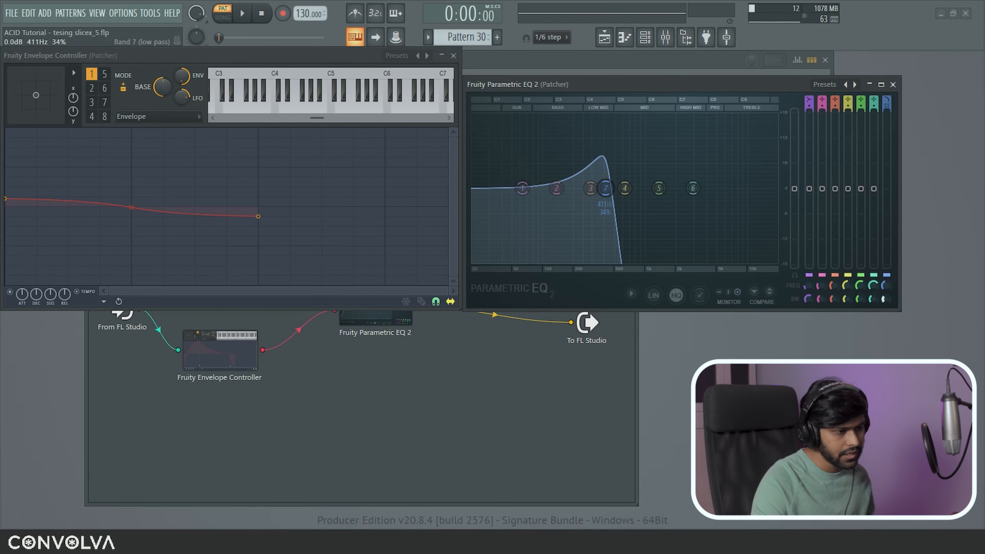
pyautogui.press('z')
pyautogui.press('z')
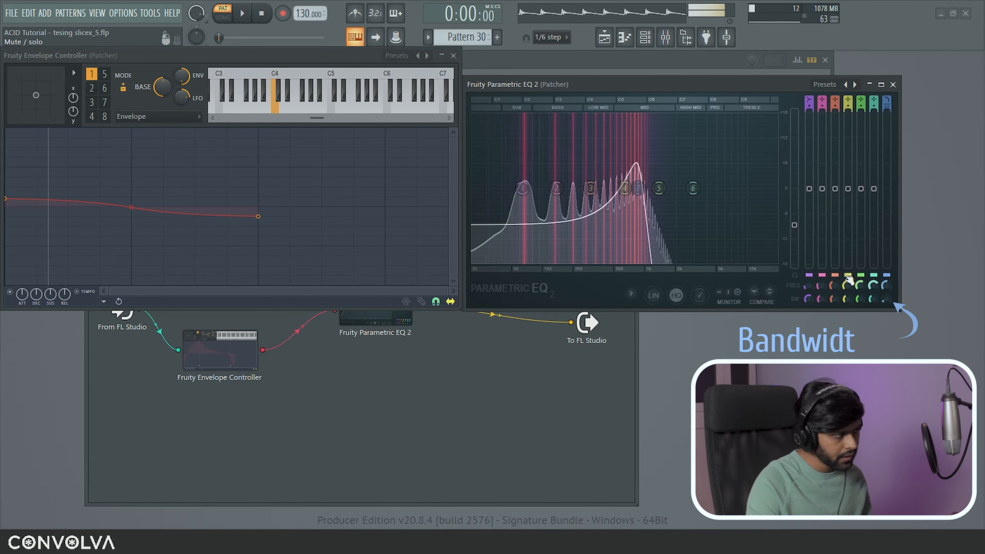
# Step: Reduce the envelope's decay time scale to 64.84%
pyautogui.click(36, 297)
pyautogui.moveTo(36, 294); pyautogui.dragTo(36, 307)
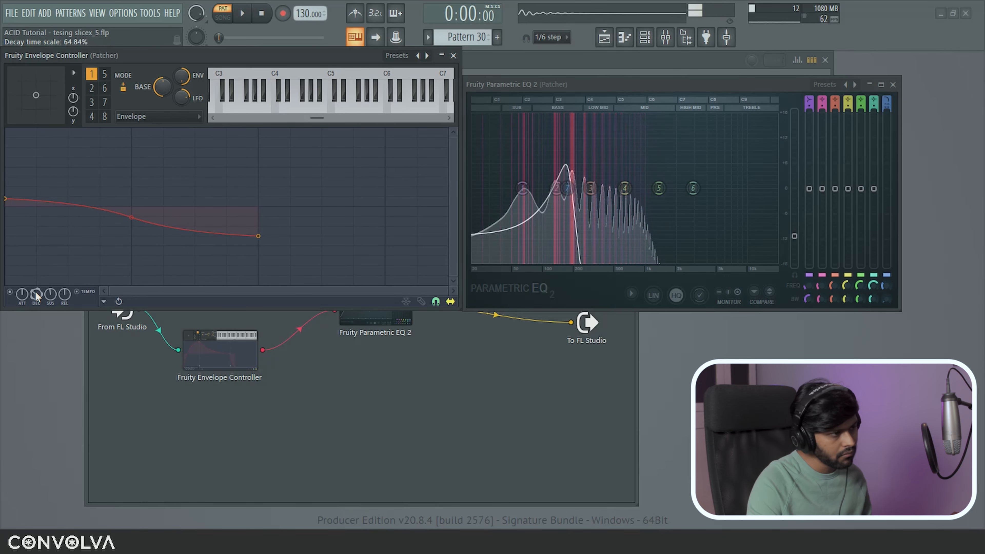
pyautogui.scroll(-3, 35, 291)
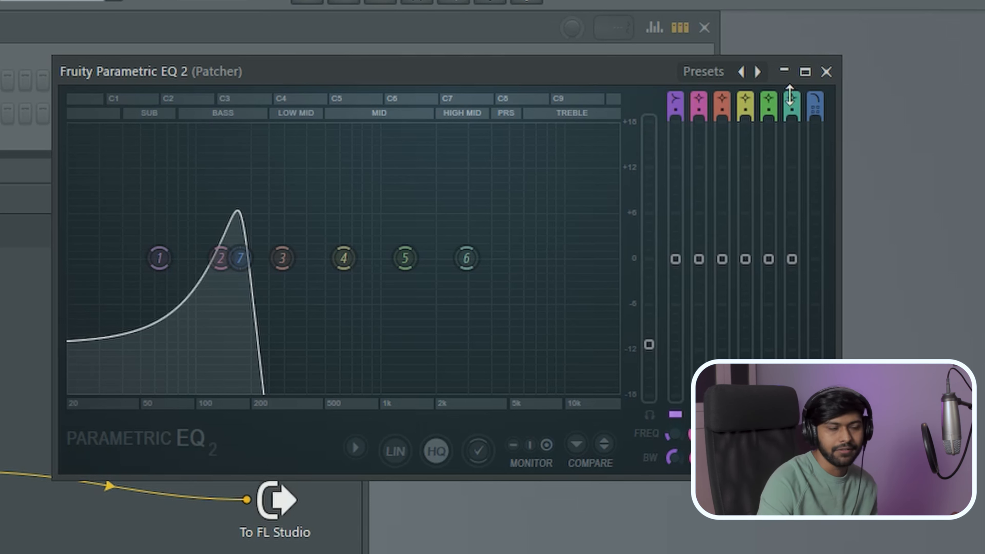
# Step: Close the Parametric EQ 2 window and bring up the EQ node's options menu
pyautogui.click(827, 72)
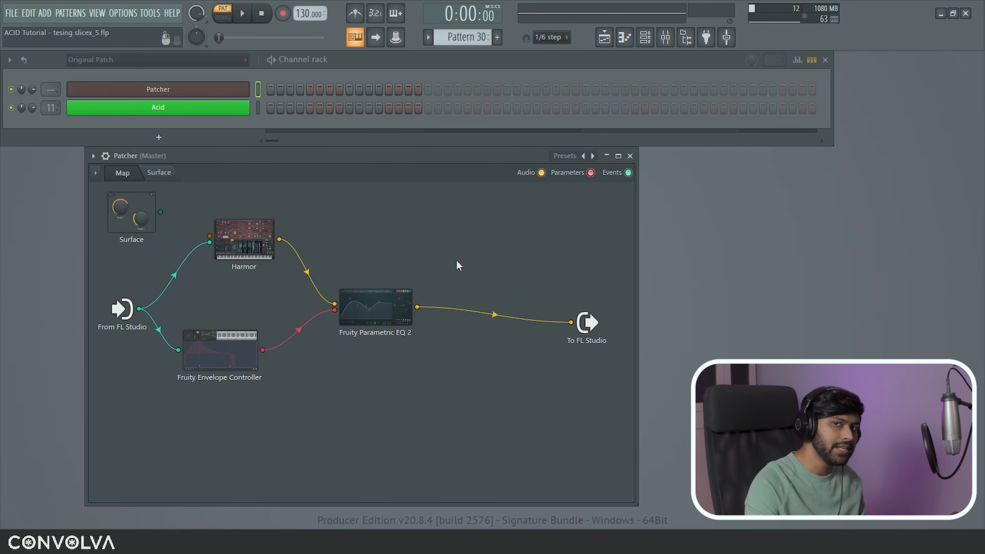
pyautogui.rightClick(384, 310)
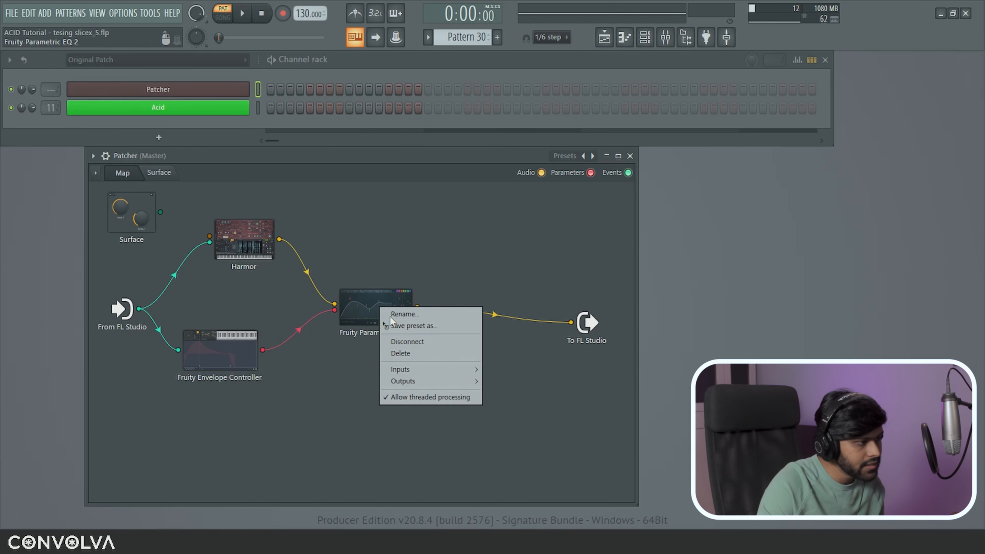
# Step: Clone the EQ into a second Parametric EQ 2 and open its editor
pyautogui.click(416, 326)
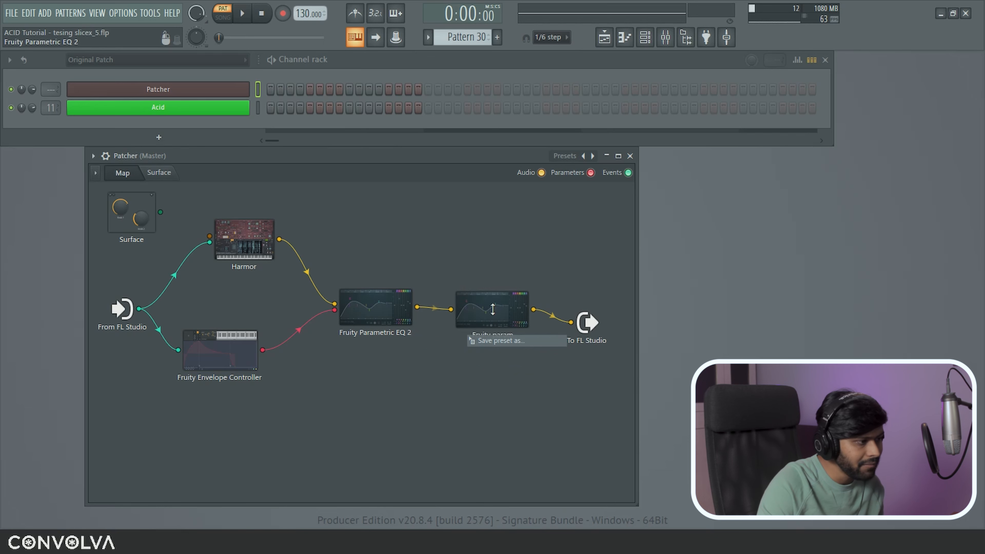
pyautogui.doubleClick(385, 309)
pyautogui.doubleClick(490, 326)
pyautogui.moveTo(520, 168); pyautogui.dragTo(740, 292)
pyautogui.click(893, 85)
pyautogui.moveTo(565, 295); pyautogui.dragTo(589, 59)
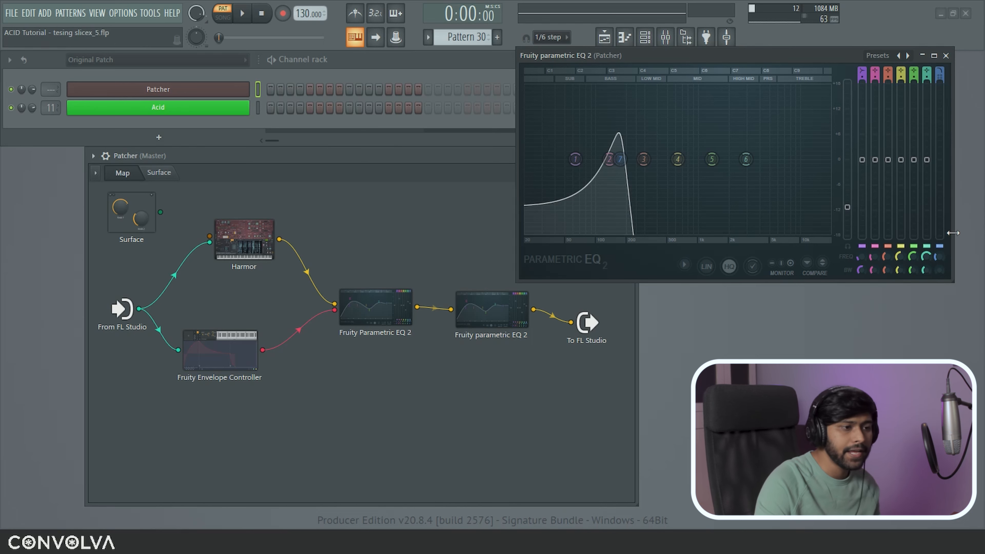
# Step: Expose the second EQ's band 7 frequency and wire the envelope output into it
pyautogui.rightClick(941, 258)
pyautogui.click(931, 286)
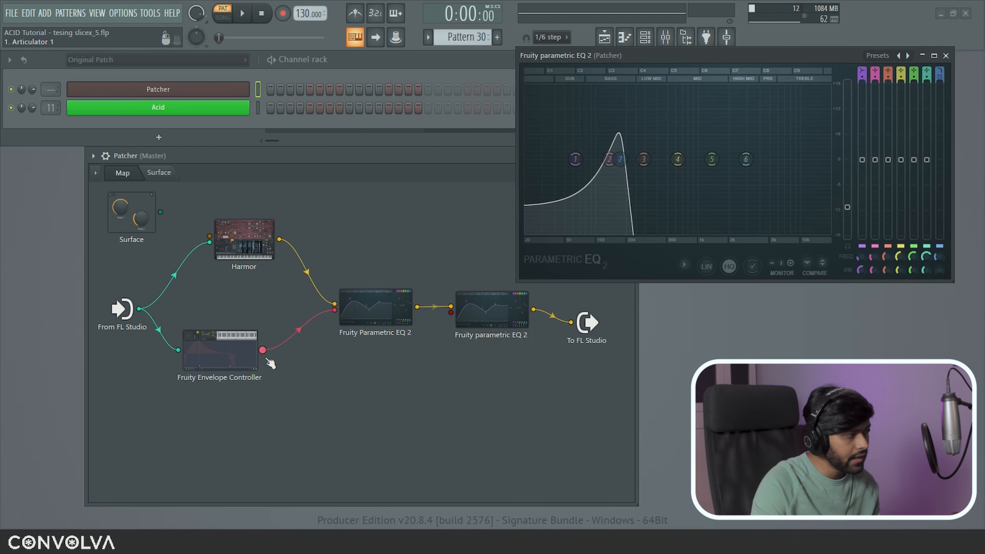
pyautogui.moveTo(263, 350); pyautogui.dragTo(399, 344)
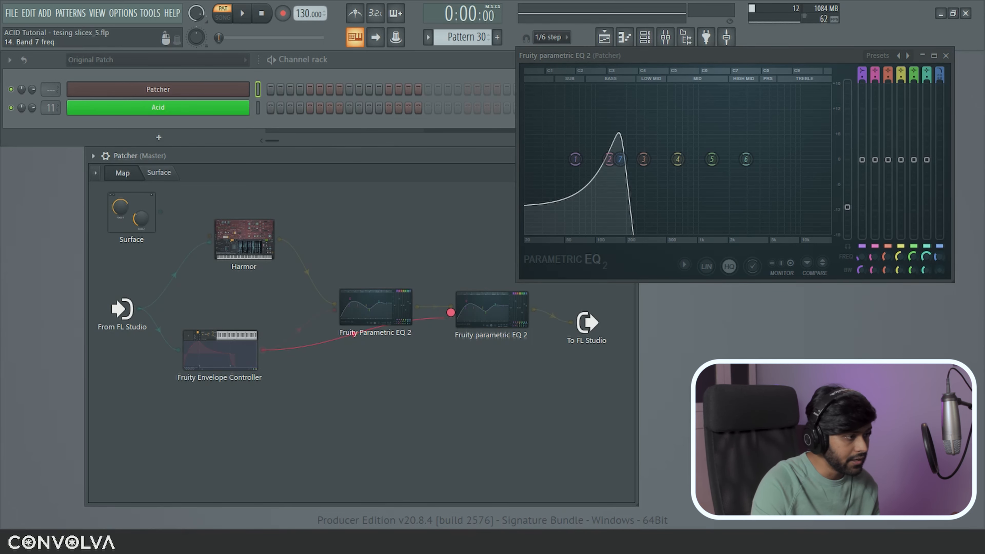
pyautogui.moveTo(451, 313); pyautogui.dragTo(450, 314)
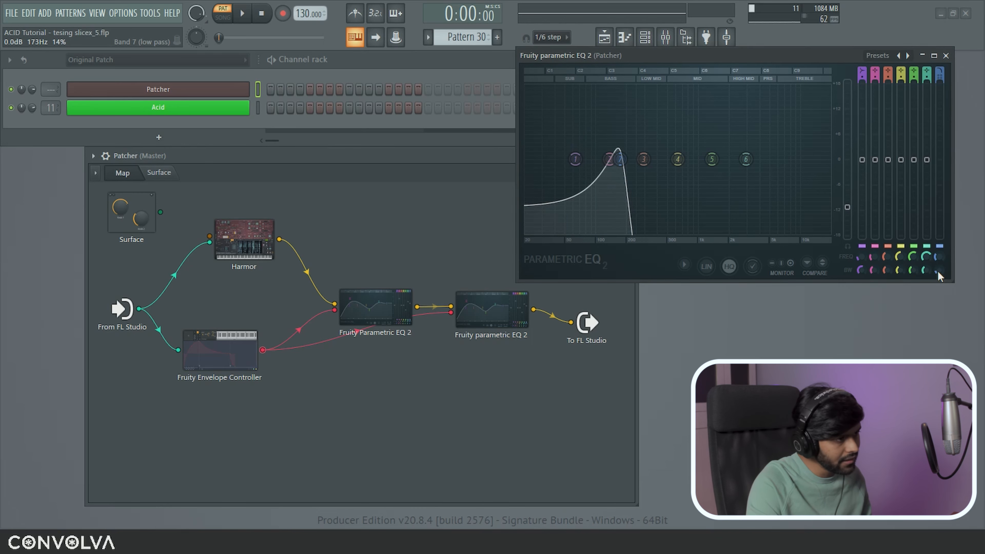
# Step: Audition the double filter sweep and lower the second EQ's main output level
pyautogui.press('q')
pyautogui.press('t')
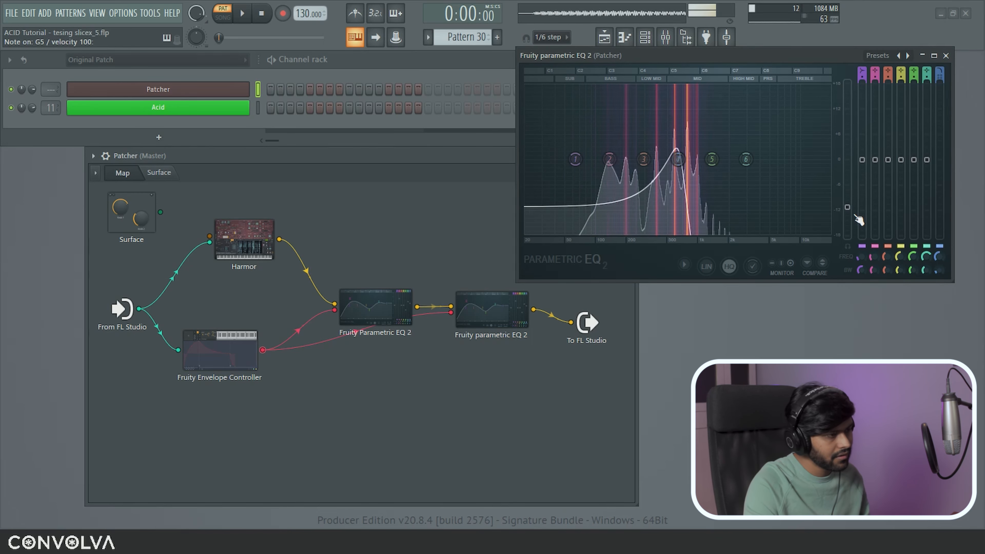
pyautogui.moveTo(849, 209); pyautogui.dragTo(850, 213)
pyautogui.press('x')
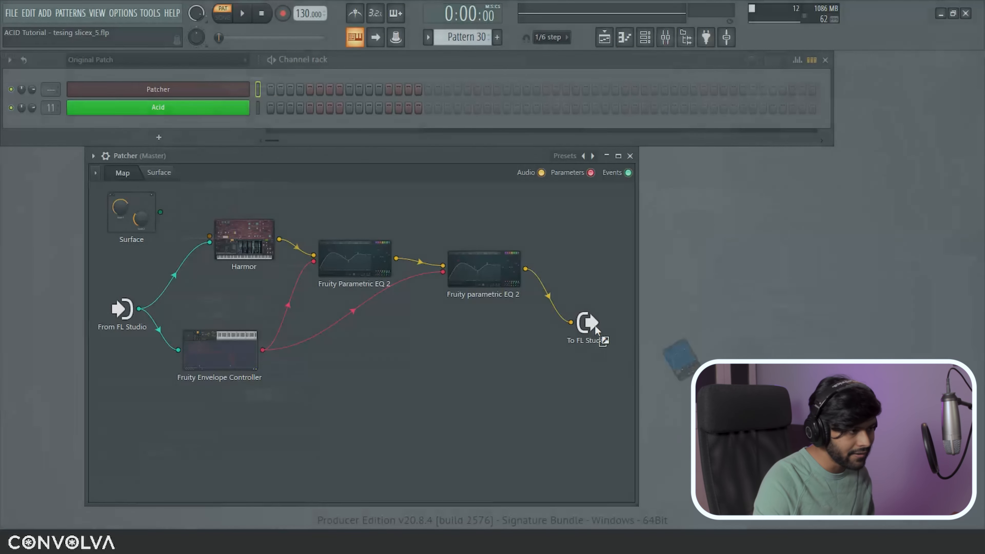
# Step: Insert Fruity WaveShaper before To FL Studio and show its gain and mix controls
pyautogui.moveTo(595, 326); pyautogui.dragTo(562, 240)
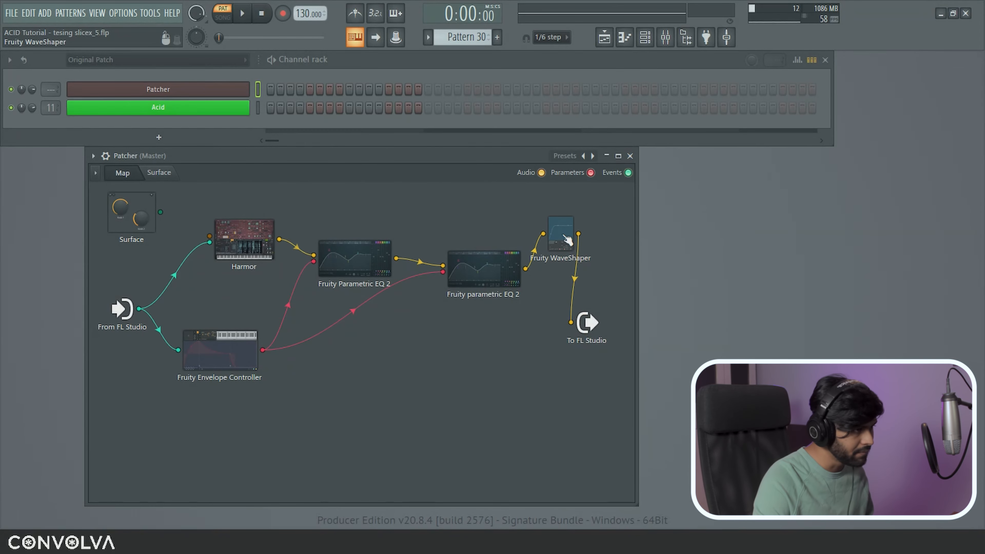
pyautogui.doubleClick(562, 240)
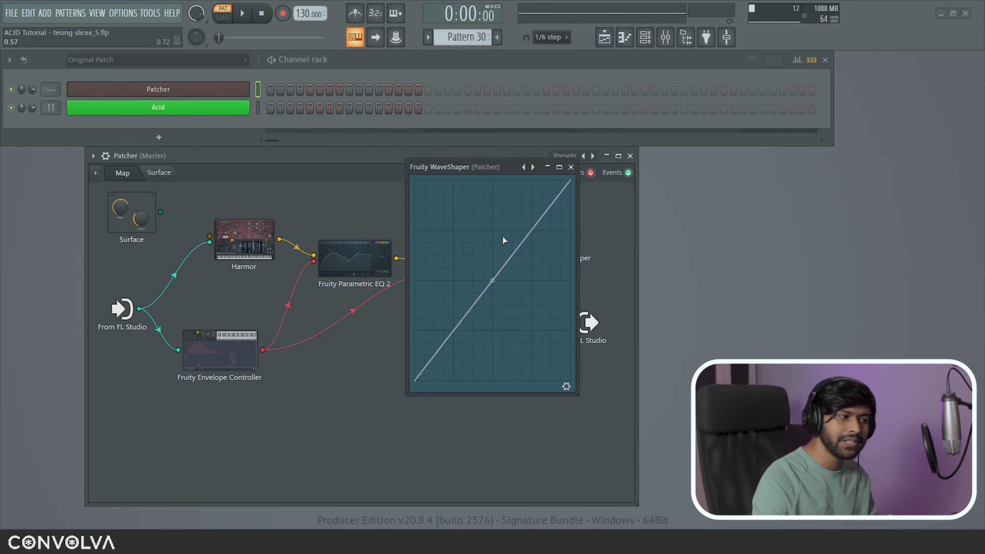
pyautogui.click(567, 386)
pyautogui.moveTo(479, 167); pyautogui.dragTo(716, 156)
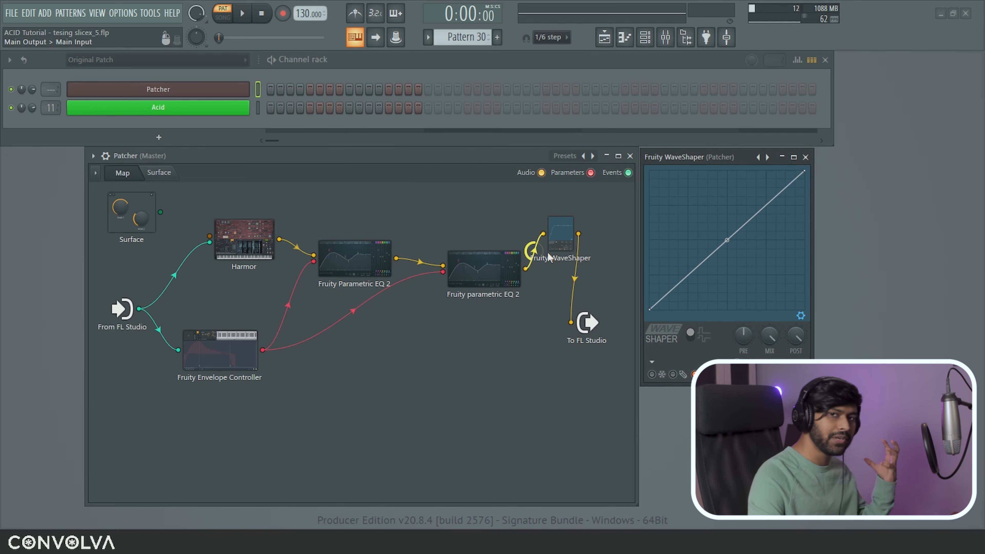
# Step: Bend the WaveShaper transfer curve upward and add a lower-left bend point
pyautogui.rightClick(688, 275)
pyautogui.moveTo(747, 223); pyautogui.dragTo(746, 173)
pyautogui.moveTo(669, 293); pyautogui.dragTo(669, 281)
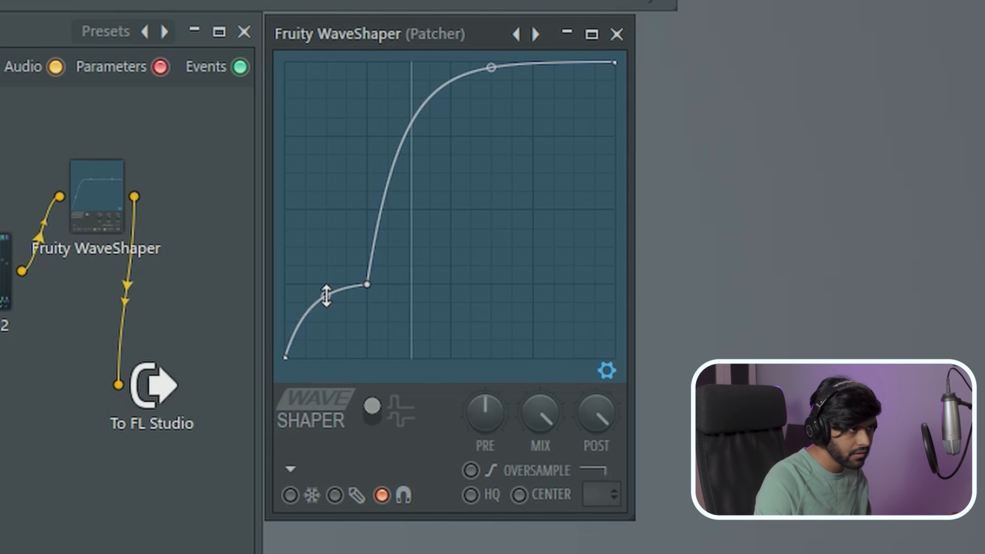
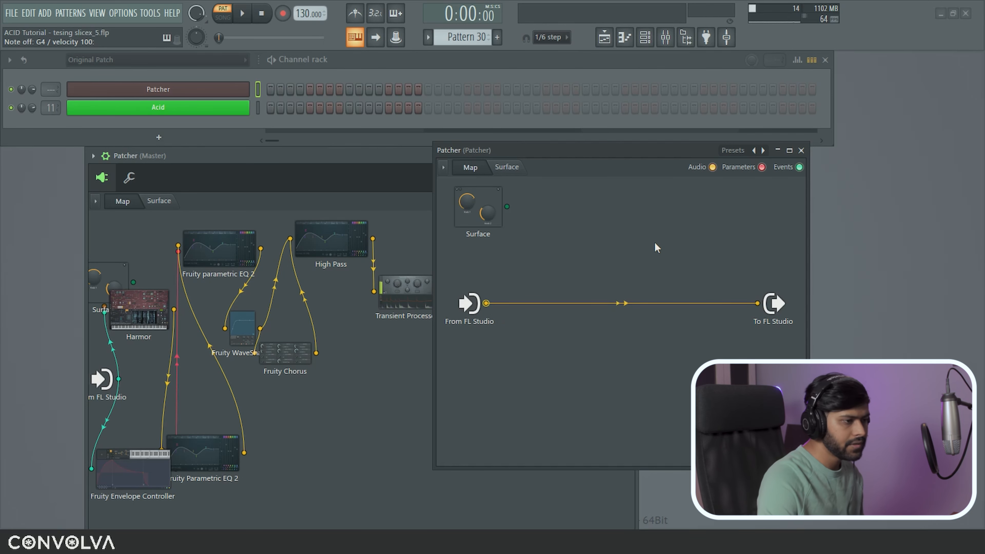
# Step: Load the Delay & Reverb 01 preset into the nested Patcher and set Delay and Reeverb to about half
pyautogui.rightClick(762, 152)
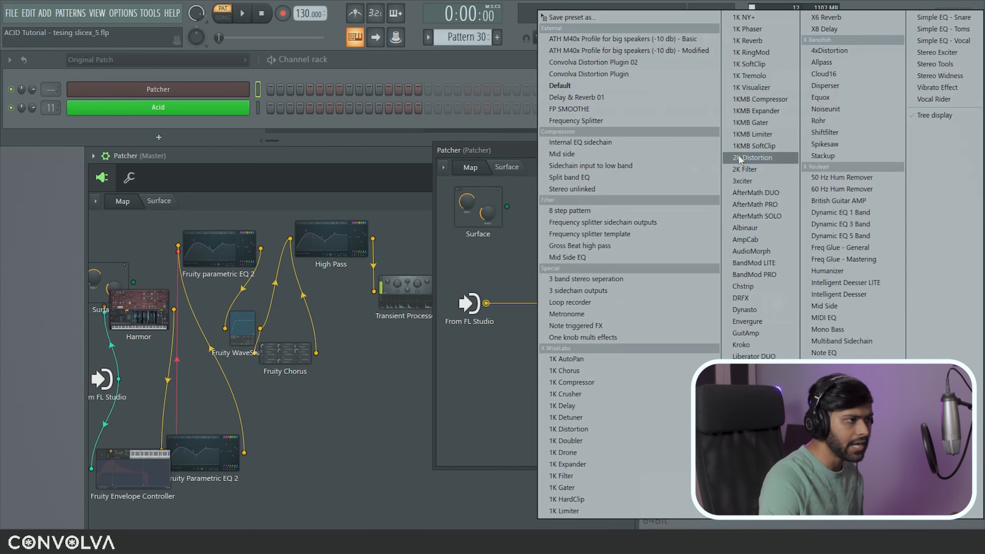
pyautogui.click(617, 98)
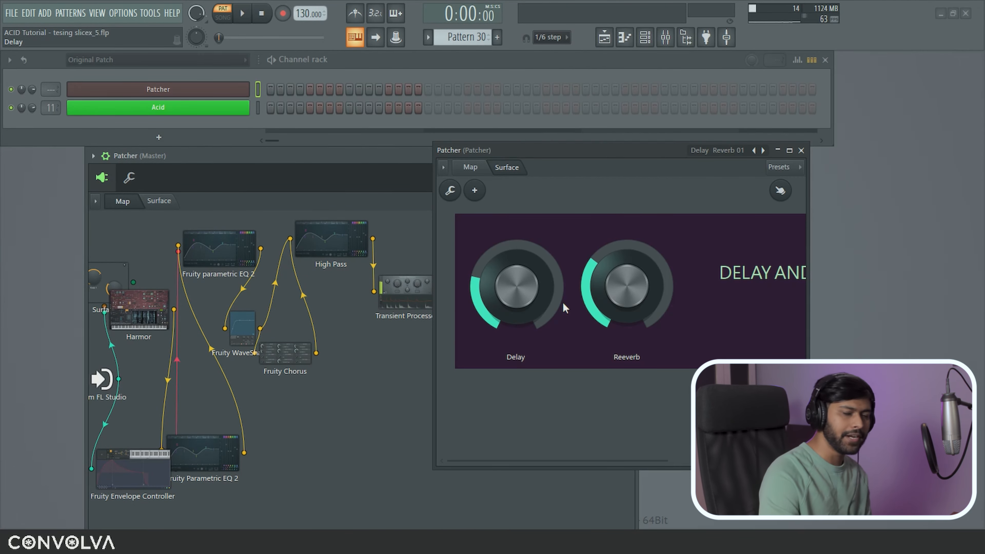
pyautogui.moveTo(534, 298); pyautogui.dragTo(533, 271)
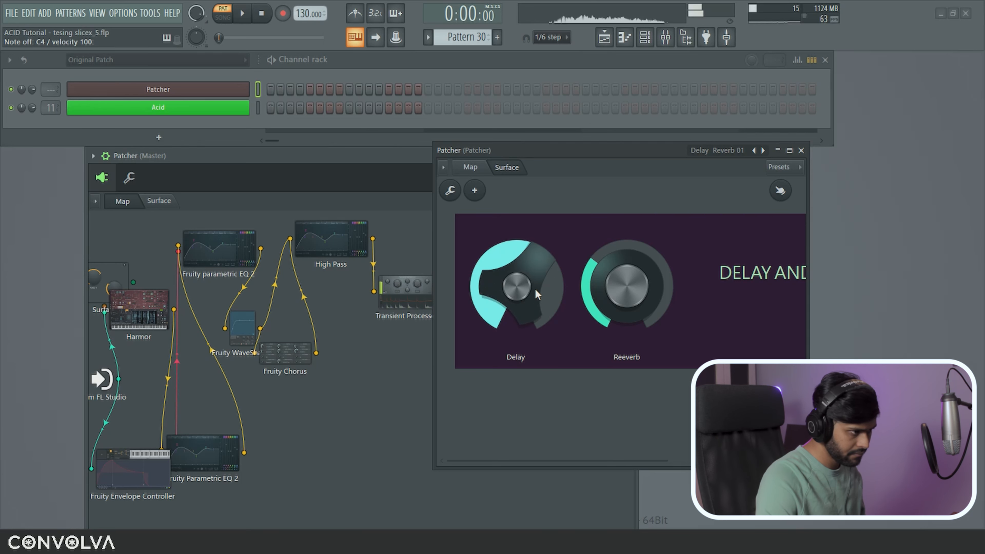
pyautogui.press('b')
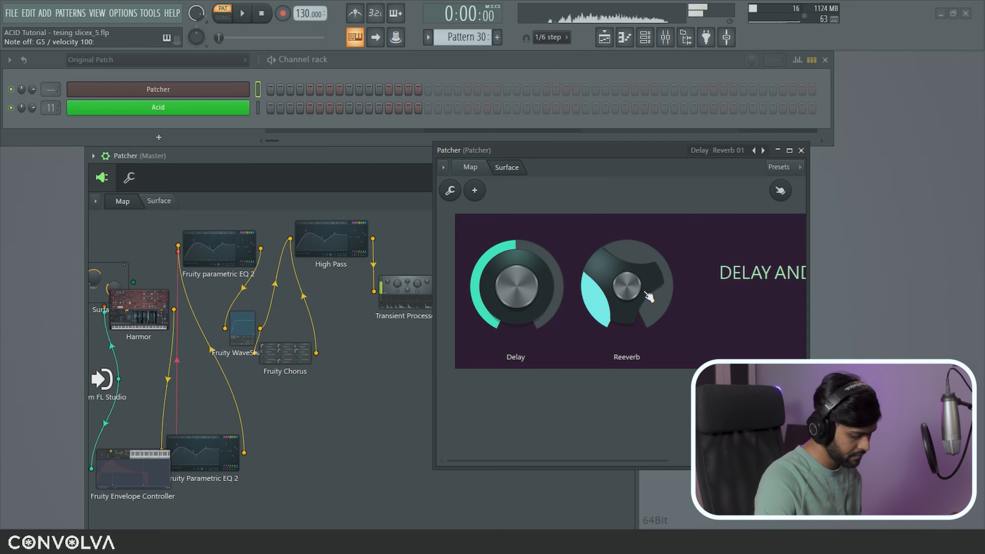
pyautogui.moveTo(645, 291); pyautogui.dragTo(645, 274)
pyautogui.click(470, 166)
pyautogui.doubleClick(577, 315)
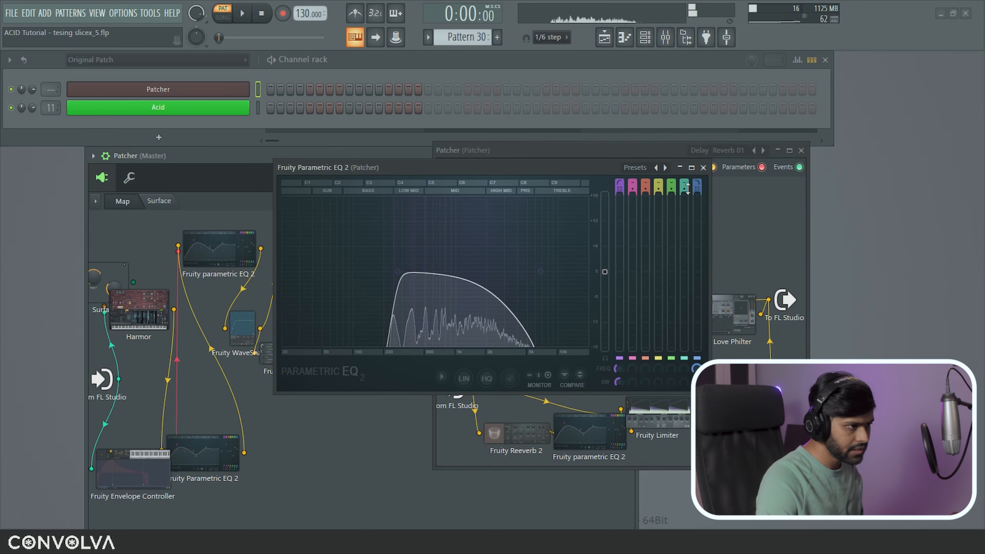
# Step: Raise the nested EQ's high-pass cutoff to about 320 Hz, then close the EQ and nested Patcher
pyautogui.click(705, 169)
pyautogui.doubleClick(582, 432)
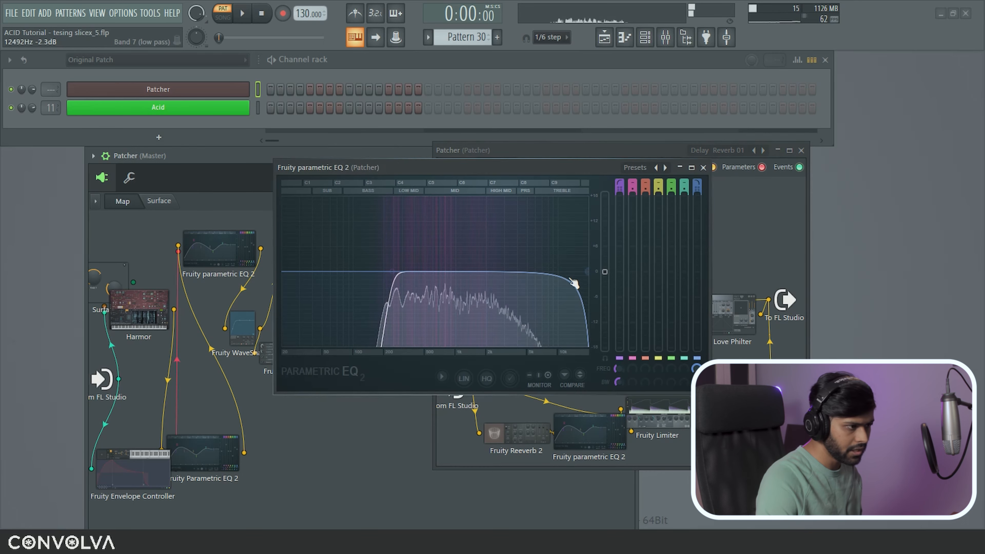
pyautogui.moveTo(400, 284); pyautogui.dragTo(411, 275)
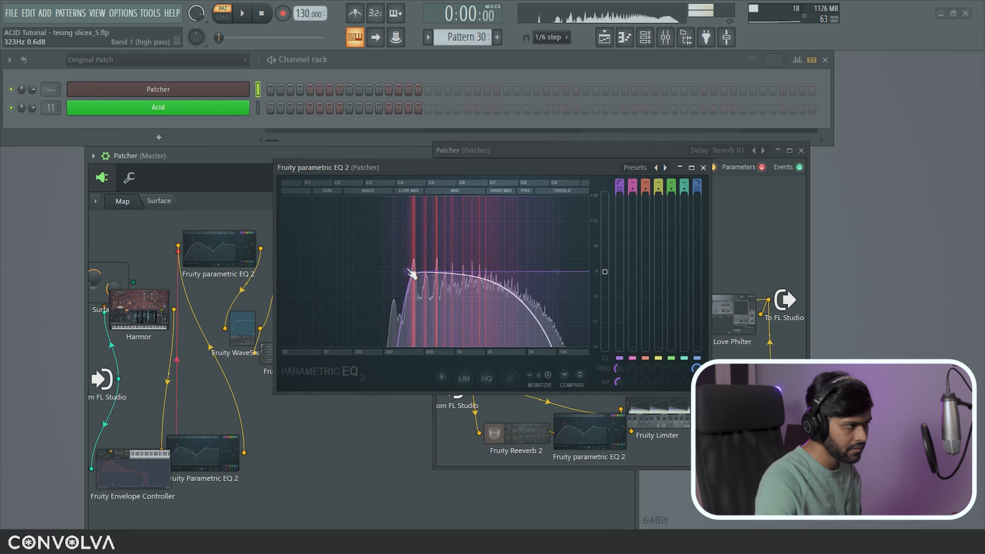
pyautogui.click(703, 167)
pyautogui.click(802, 150)
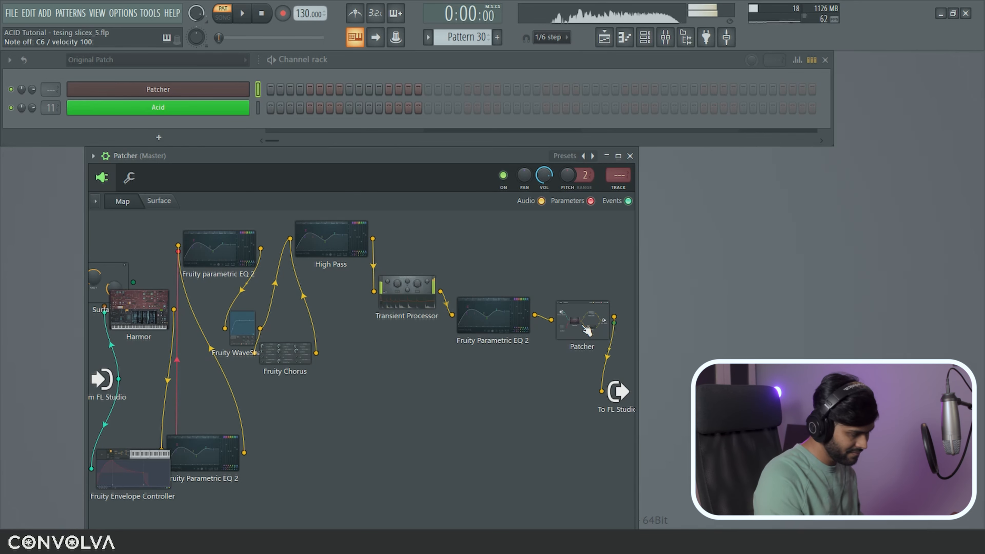
# Step: Recheck the nested Patcher's delay and reverb controls
pyautogui.doubleClick(587, 330)
pyautogui.click(504, 166)
pyautogui.press('Escape')
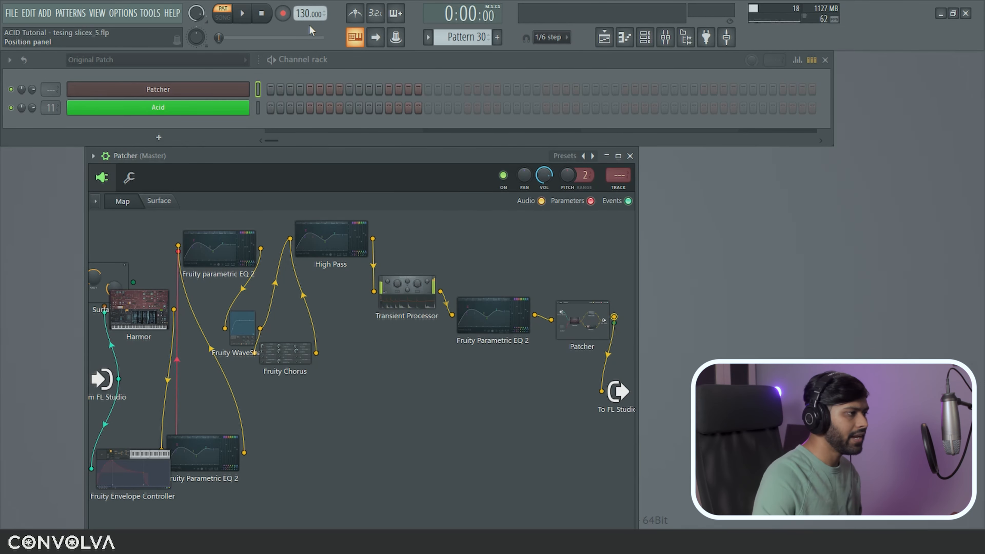
# Step: Insert a Fruity Parametric EQ 2 after the nested Patcher, rearrange nodes and bring Venm into the map
pyautogui.press('F8')
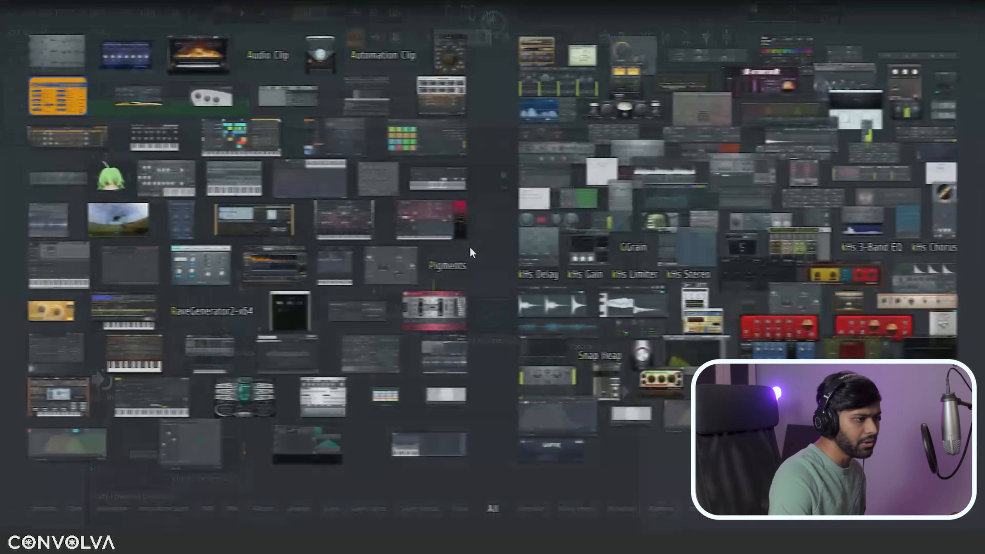
pyautogui.moveTo(693, 193); pyautogui.dragTo(605, 370)
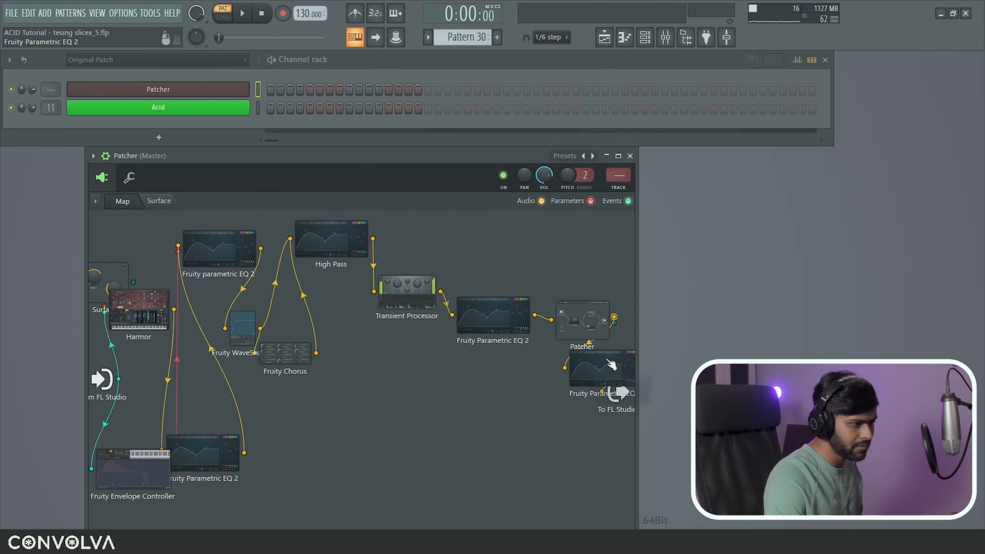
pyautogui.moveTo(538, 271); pyautogui.dragTo(528, 287)
pyautogui.click(703, 167)
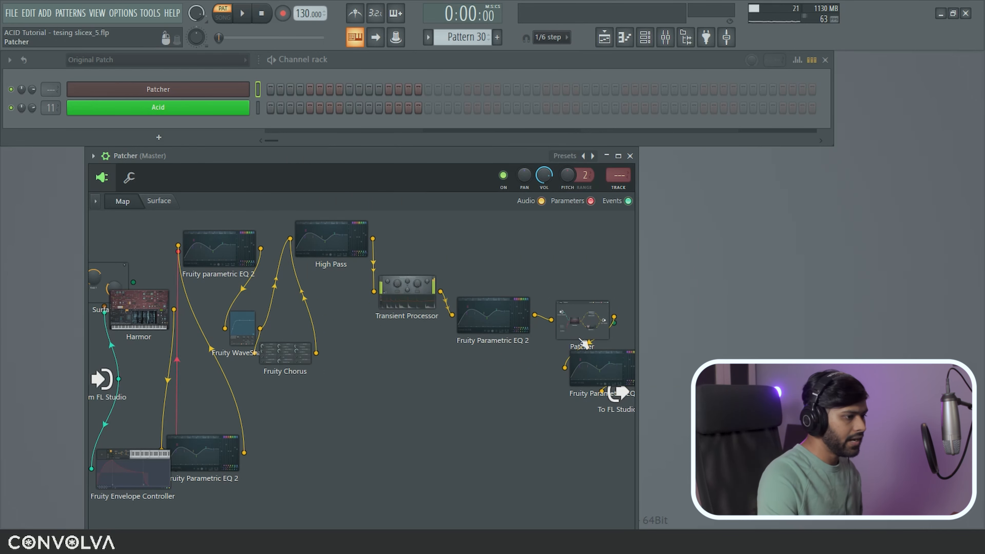
pyautogui.moveTo(492, 316); pyautogui.dragTo(484, 403)
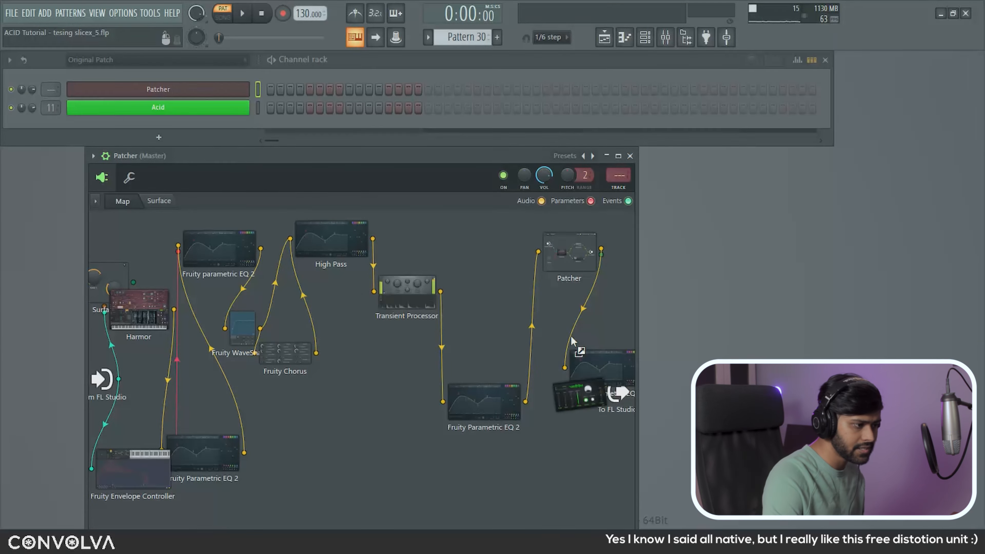
pyautogui.moveTo(572, 337); pyautogui.dragTo(538, 323)
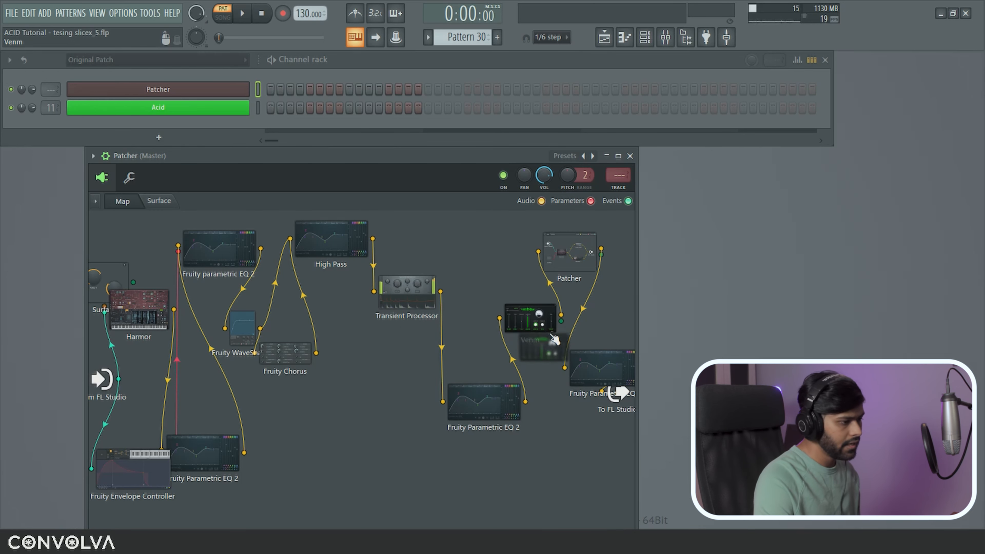
# Step: Open Venm beside the map and raise its dry/wet Mix while auditioning notes
pyautogui.doubleClick(541, 328)
pyautogui.moveTo(474, 202); pyautogui.dragTo(779, 169)
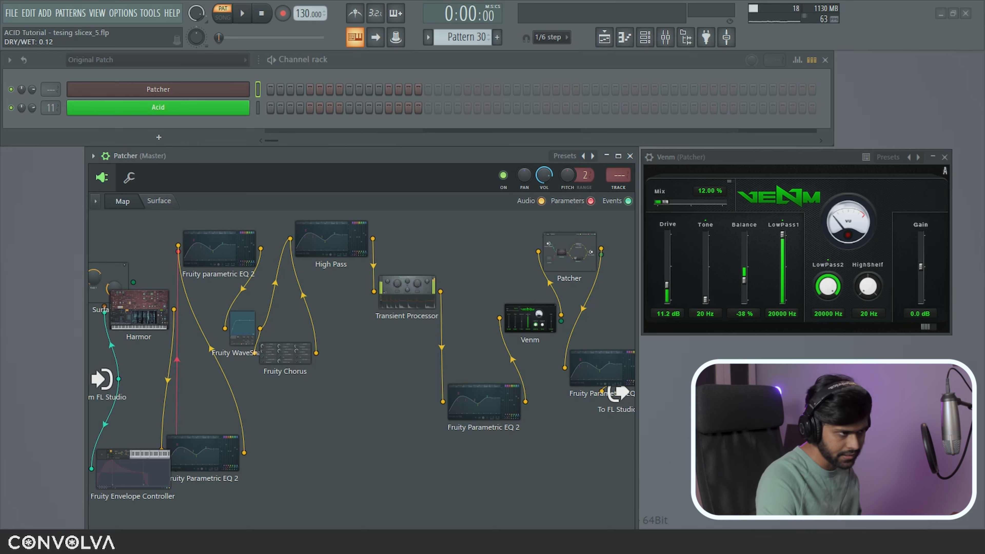
pyautogui.moveTo(676, 202); pyautogui.dragTo(716, 204)
pyautogui.press('z')
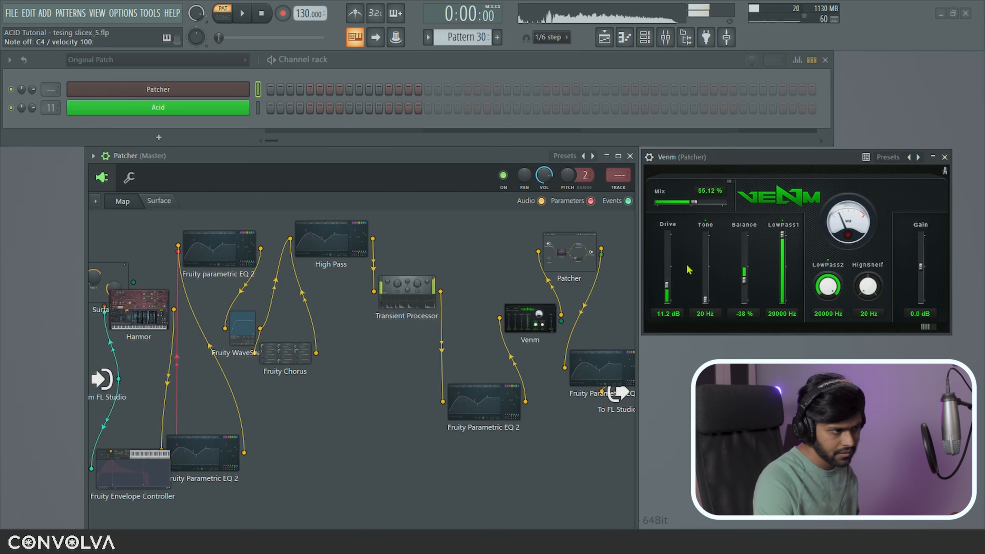
pyautogui.press('3')
# Step: Set Venm's Balance to about -50% and Mix near 27%, then close it
pyautogui.moveTo(749, 282); pyautogui.dragTo(744, 251)
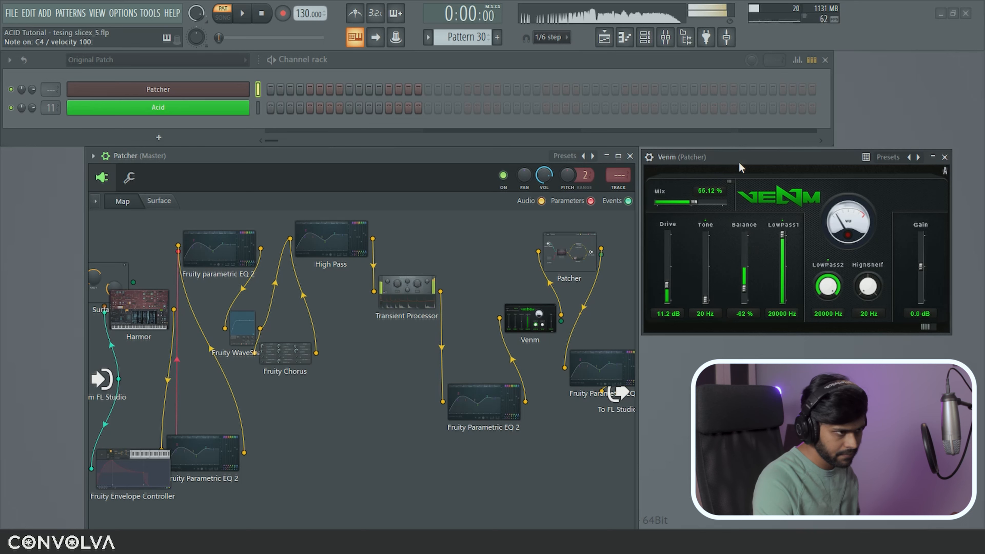
pyautogui.moveTo(745, 288); pyautogui.dragTo(745, 287)
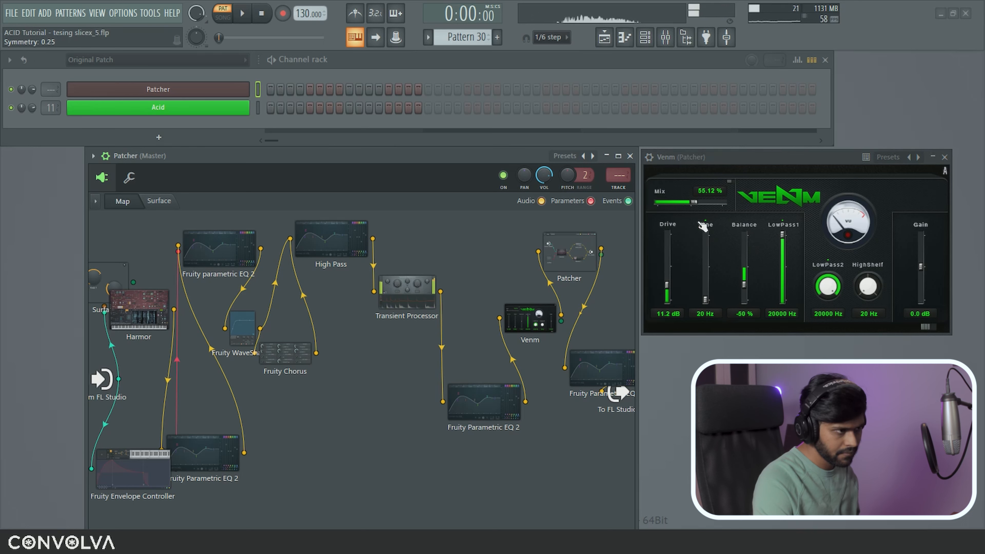
pyautogui.moveTo(686, 202); pyautogui.dragTo(683, 202)
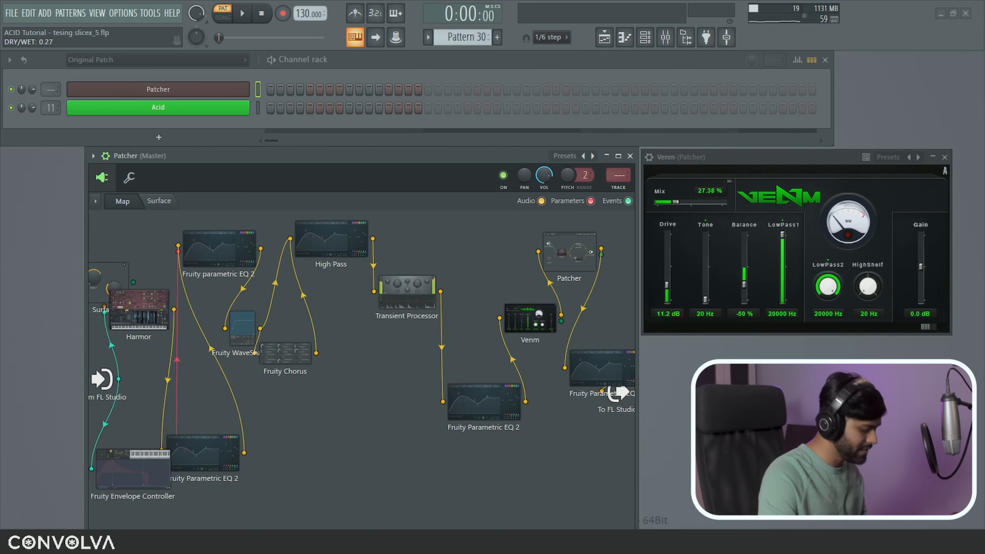
pyautogui.moveTo(744, 158); pyautogui.dragTo(744, 156)
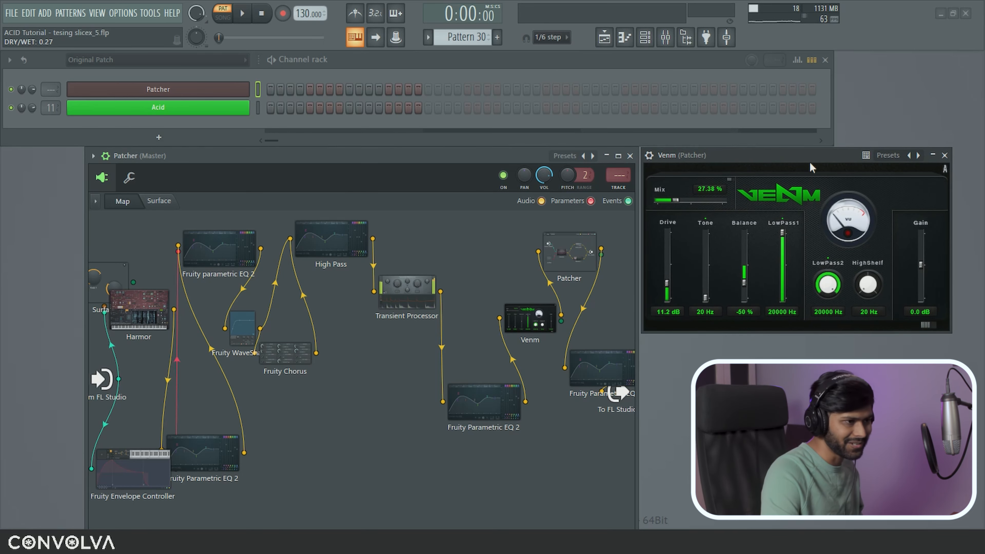
pyautogui.click(945, 156)
pyautogui.moveTo(619, 394); pyautogui.dragTo(625, 418)
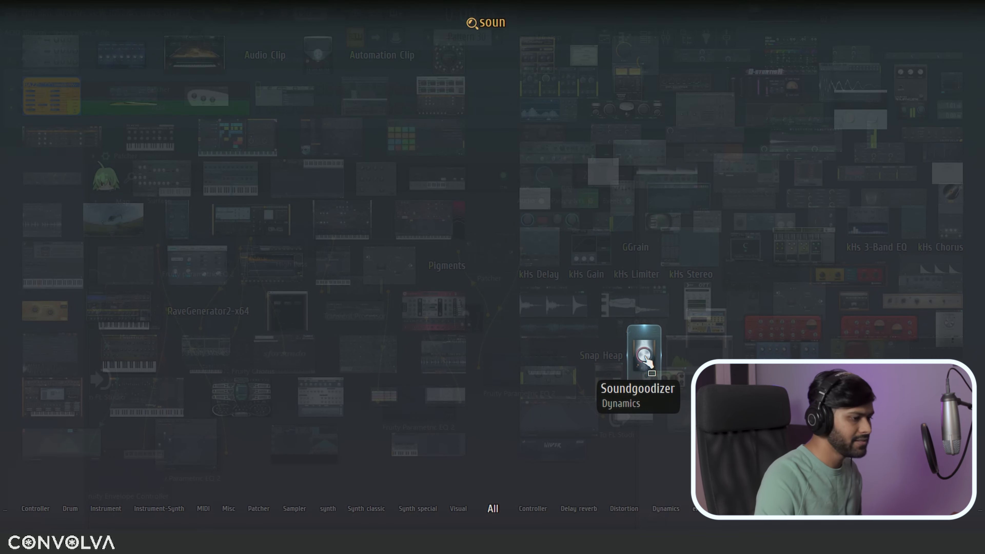
# Step: Insert Soundgoodizer before the output and turn its amount down slightly while auditioning notes
pyautogui.moveTo(645, 359); pyautogui.dragTo(580, 393)
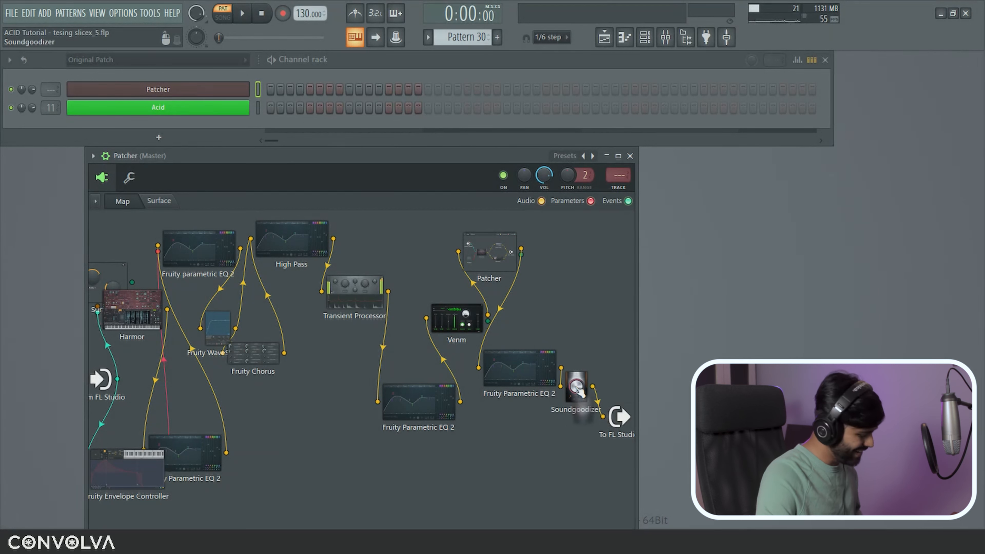
pyautogui.click(582, 392)
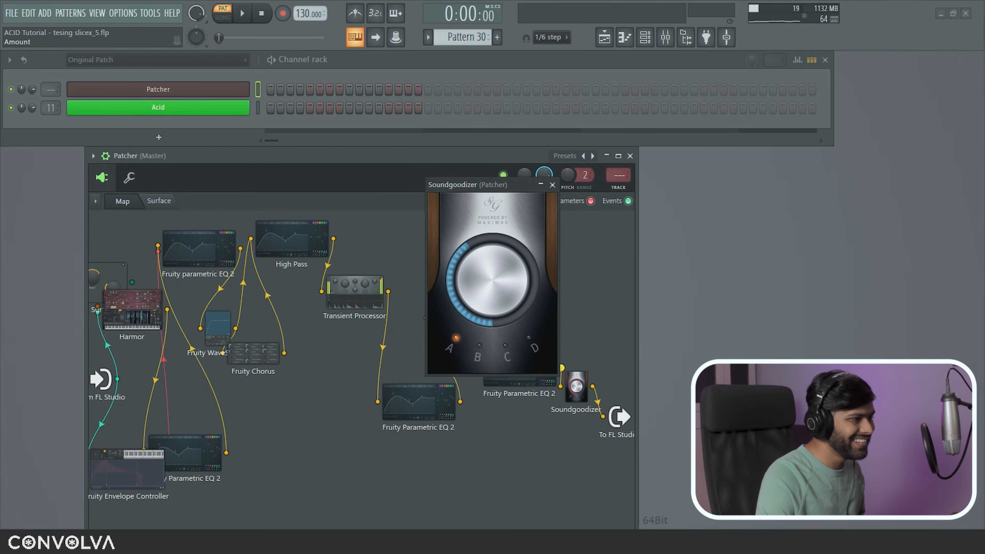
pyautogui.press('z')
pyautogui.moveTo(494, 250); pyautogui.dragTo(494, 258)
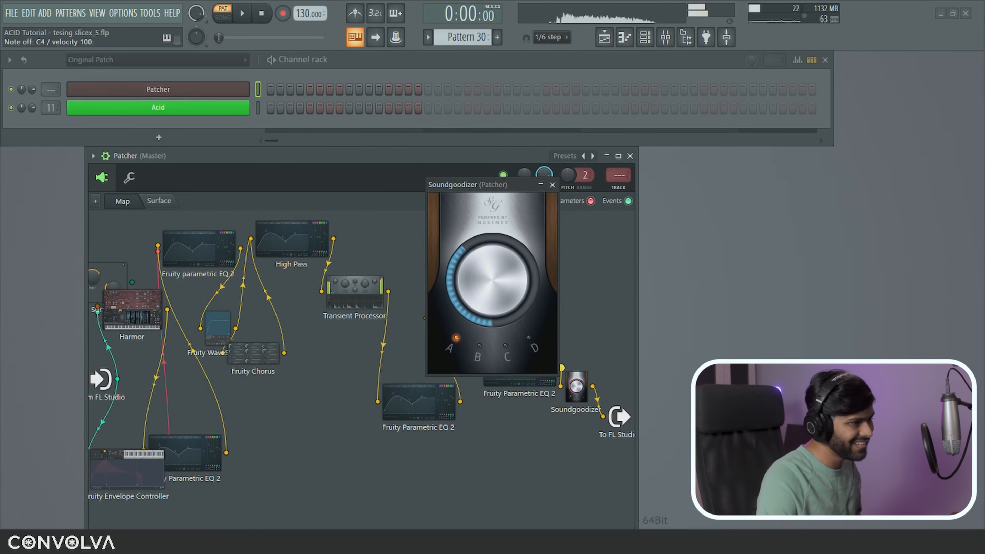
pyautogui.press('d')
pyautogui.press('b')
pyautogui.press('v')
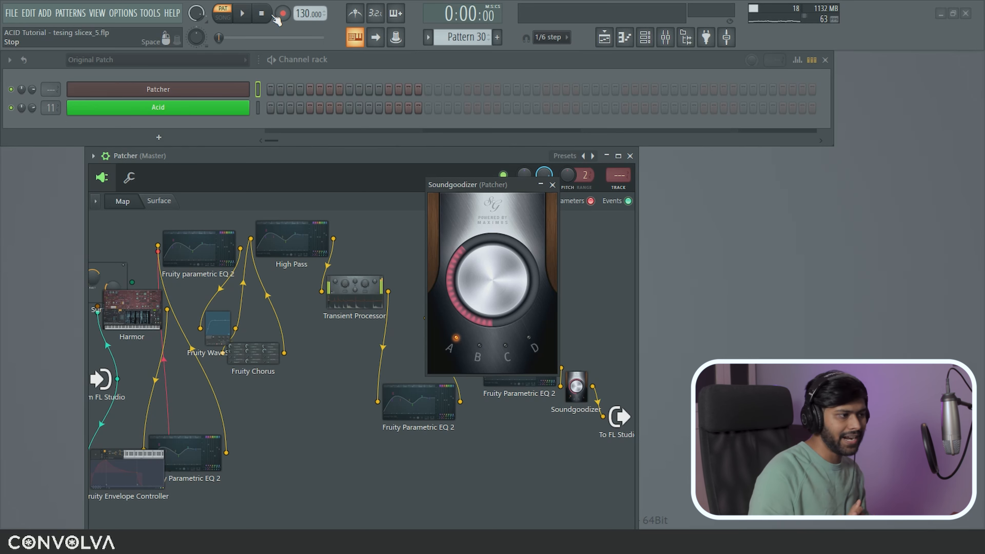
# Step: Set Maximus LMH mix to 100% and close its settings
pyautogui.rightClick(630, 157)
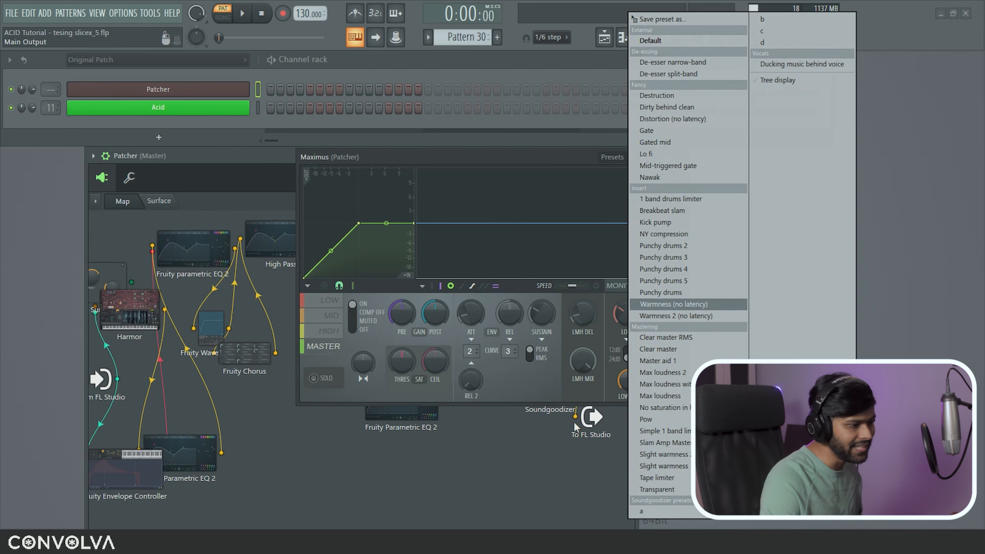
pyautogui.click(547, 381)
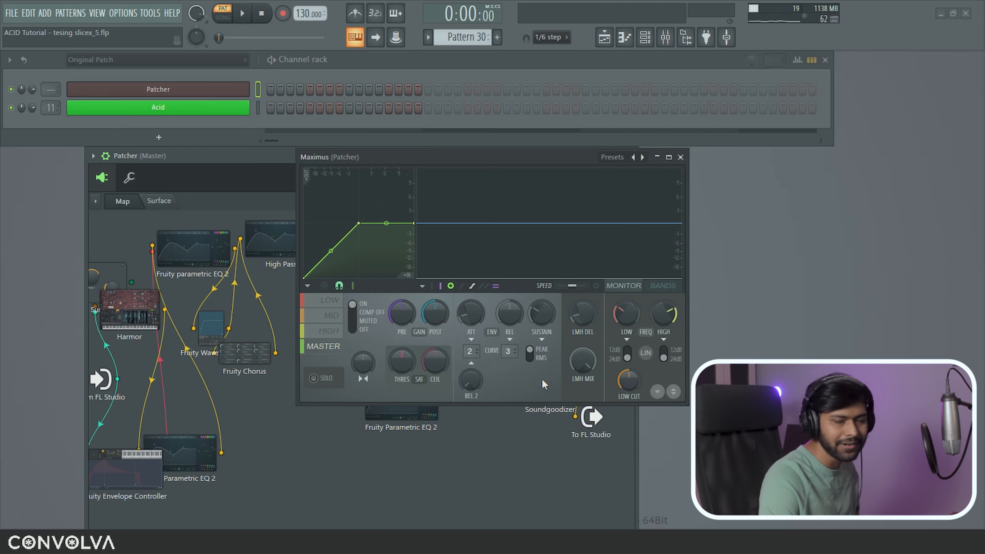
pyautogui.moveTo(583, 362); pyautogui.dragTo(583, 361)
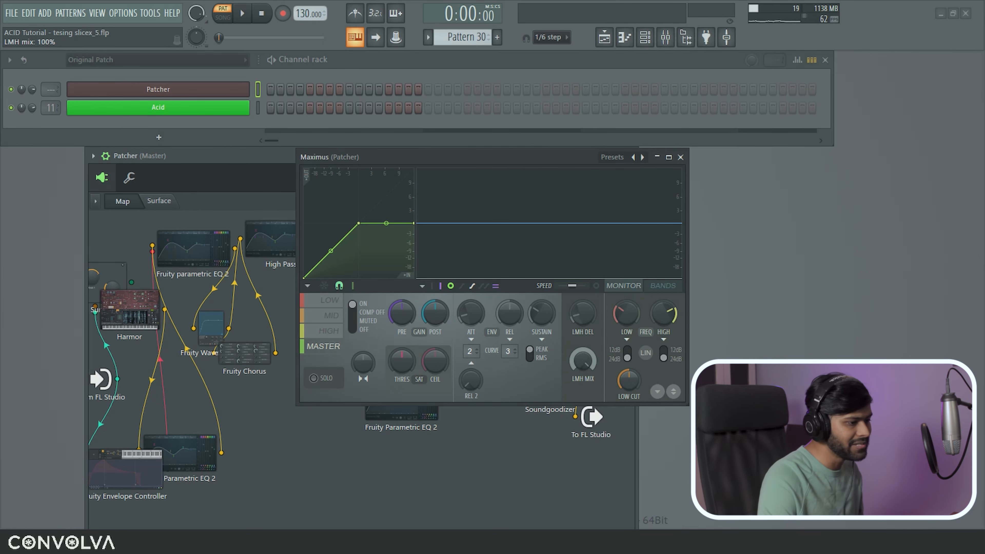
pyautogui.click(681, 156)
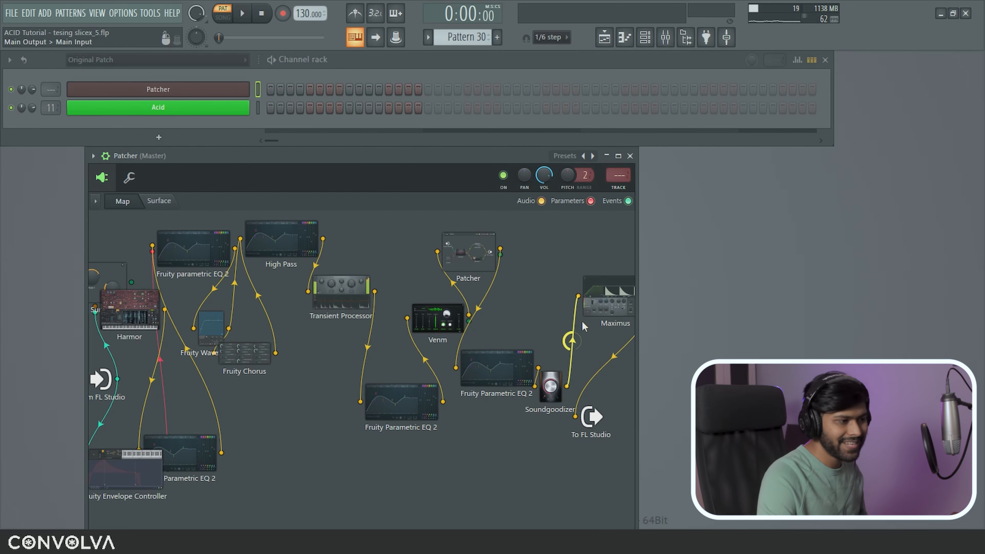
# Step: Delete the Maximus node and wire Soundgoodizer into To FL Studio
pyautogui.rightClick(607, 298)
pyautogui.click(625, 346)
pyautogui.moveTo(567, 386); pyautogui.dragTo(610, 327)
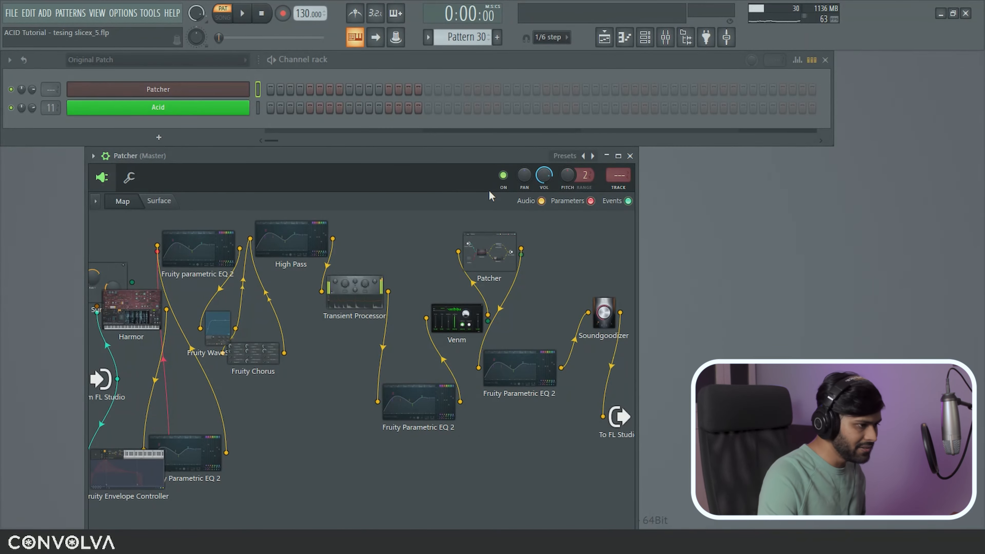
# Step: Add a Fruity Parametric EQ 2 after Soundgoodizer with the top bands pulled into a treble cut
pyautogui.press('F8')
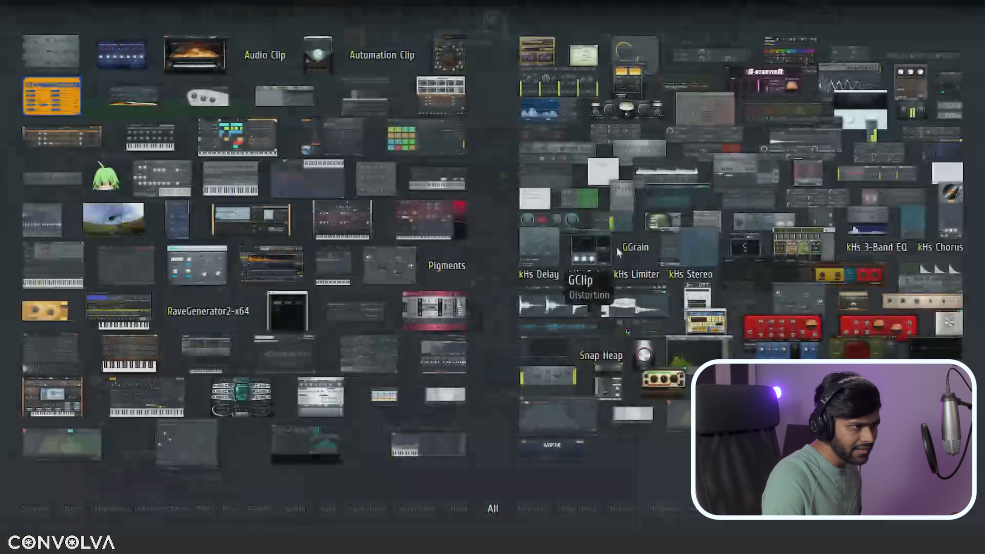
pyautogui.moveTo(664, 210); pyautogui.dragTo(609, 376)
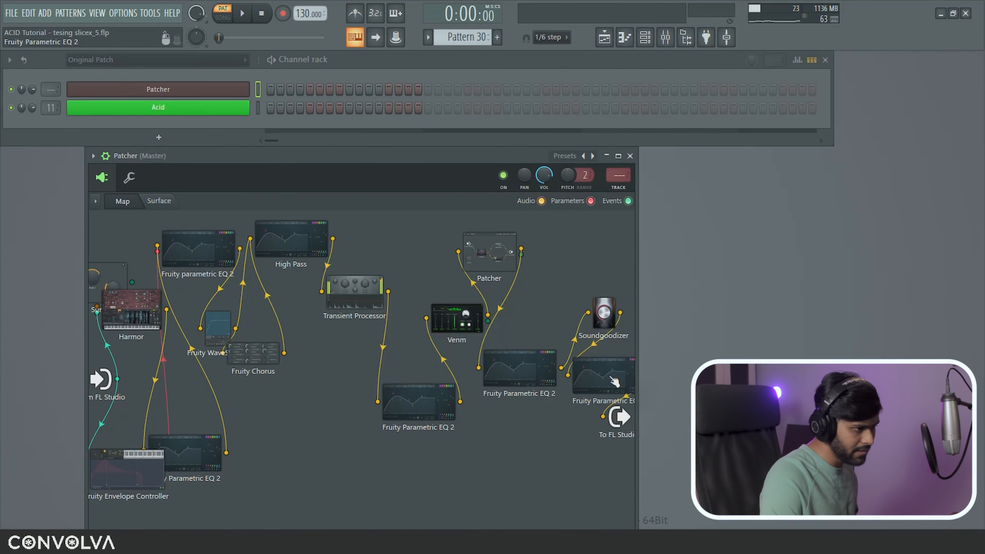
pyautogui.doubleClick(613, 379)
pyautogui.moveTo(537, 273); pyautogui.dragTo(487, 284)
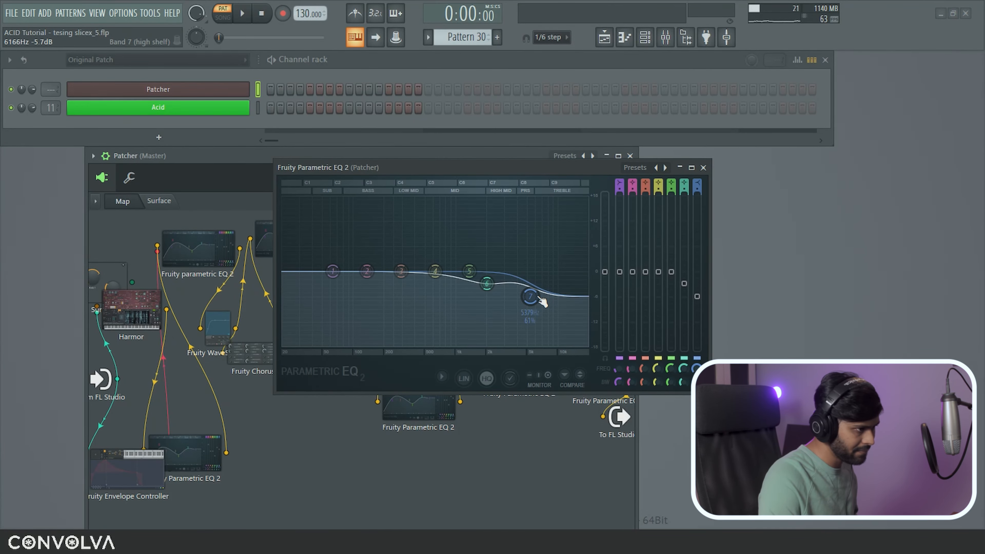
pyautogui.moveTo(488, 172); pyautogui.dragTo(470, 161)
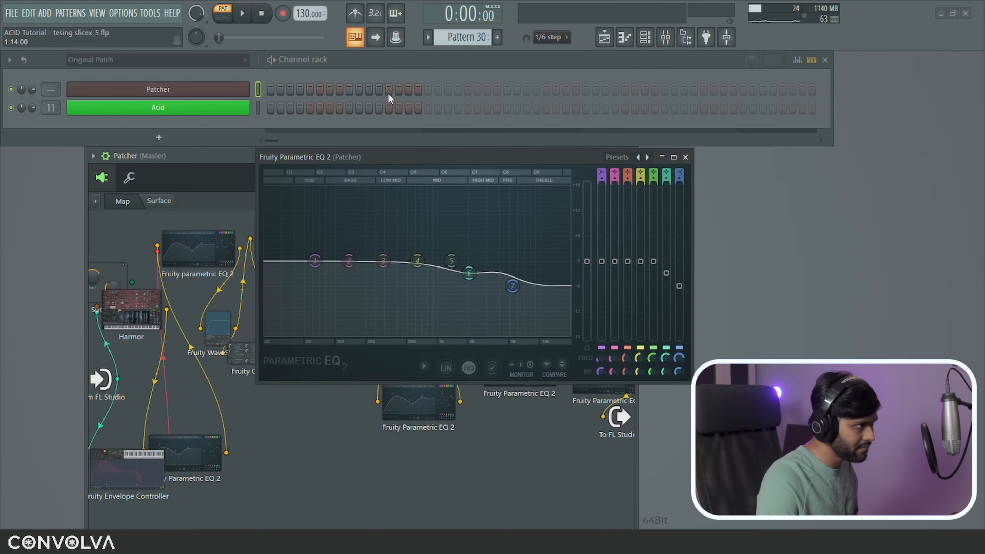
pyautogui.click(686, 158)
# Step: Delete the trial EQ node so Soundgoodizer feeds To FL Studio directly
pyautogui.rightClick(601, 373)
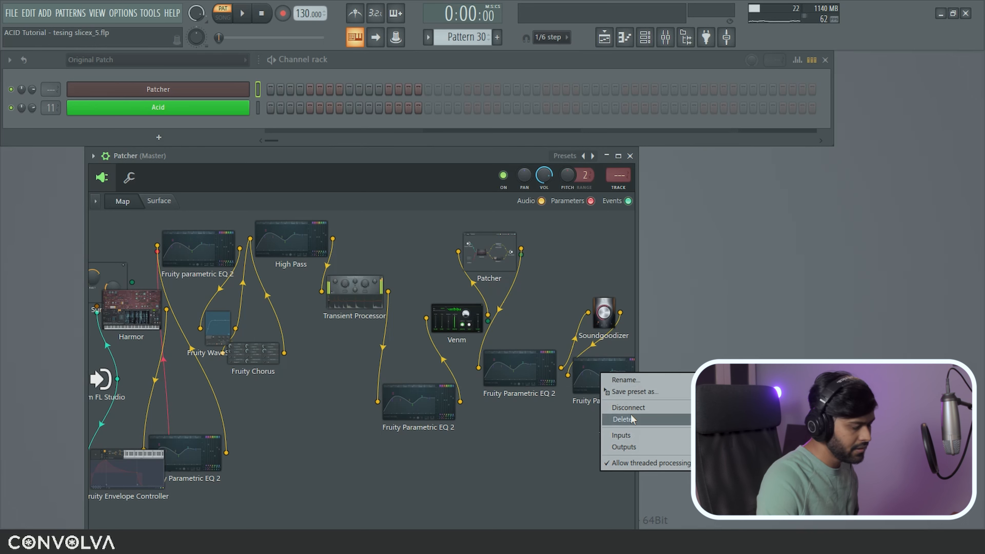
pyautogui.click(606, 340)
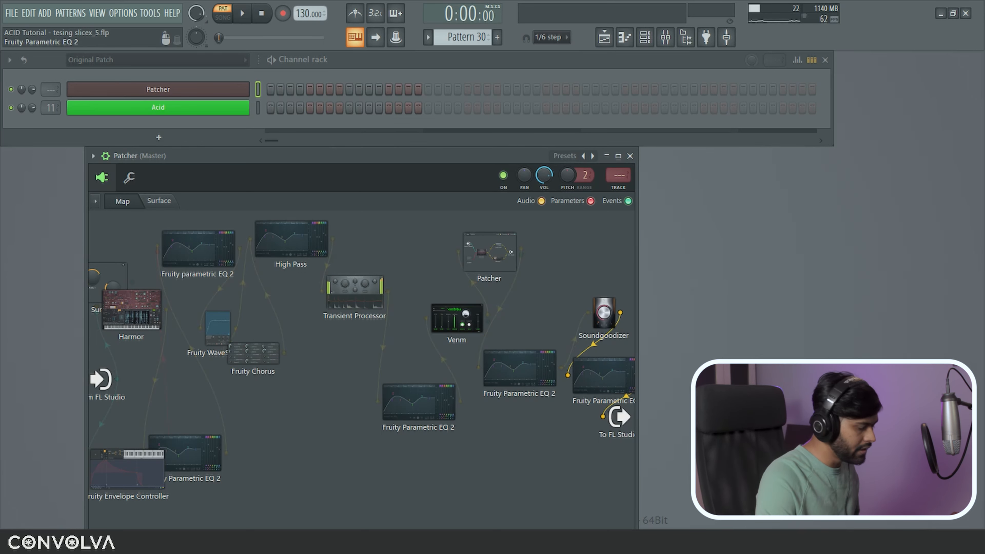
pyautogui.doubleClick(608, 381)
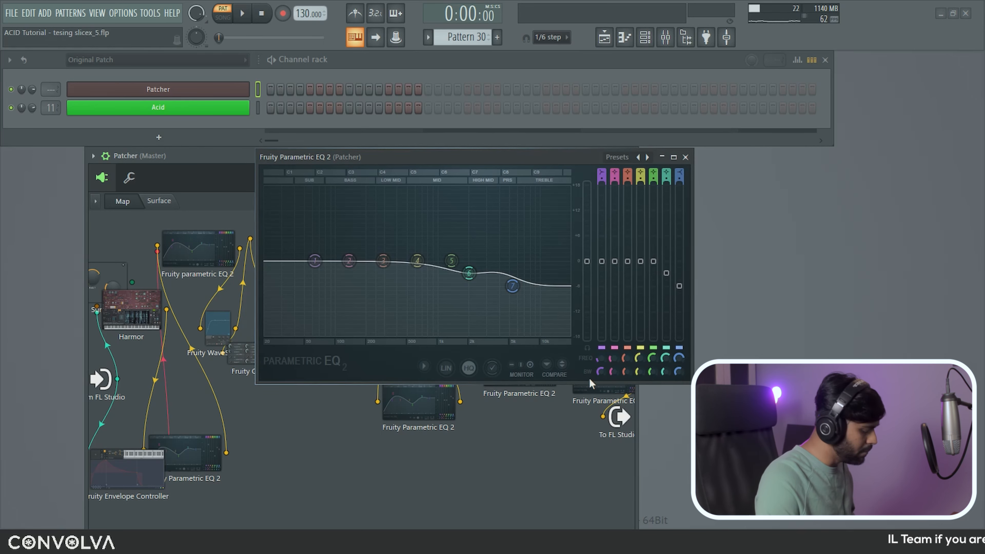
pyautogui.click(685, 157)
pyautogui.rightClick(627, 378)
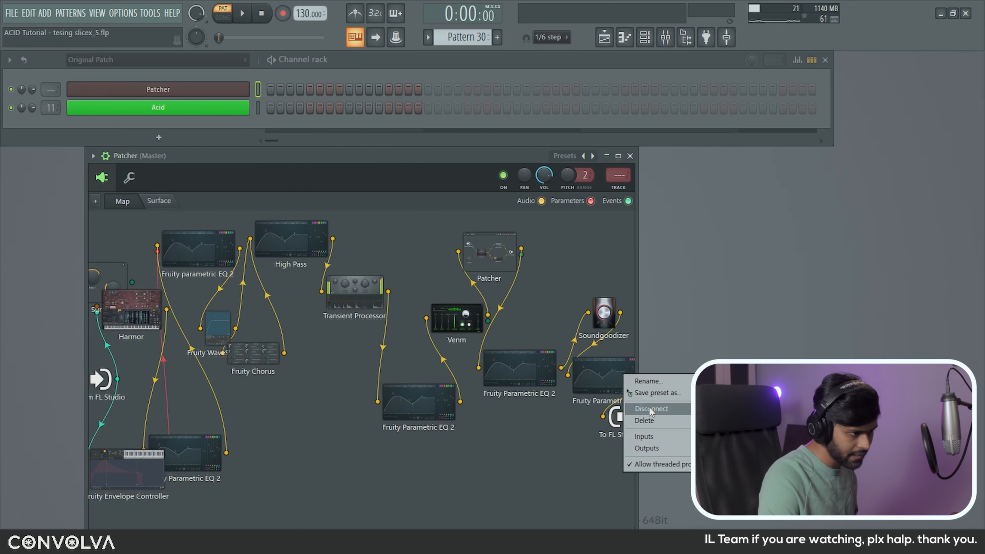
pyautogui.click(655, 417)
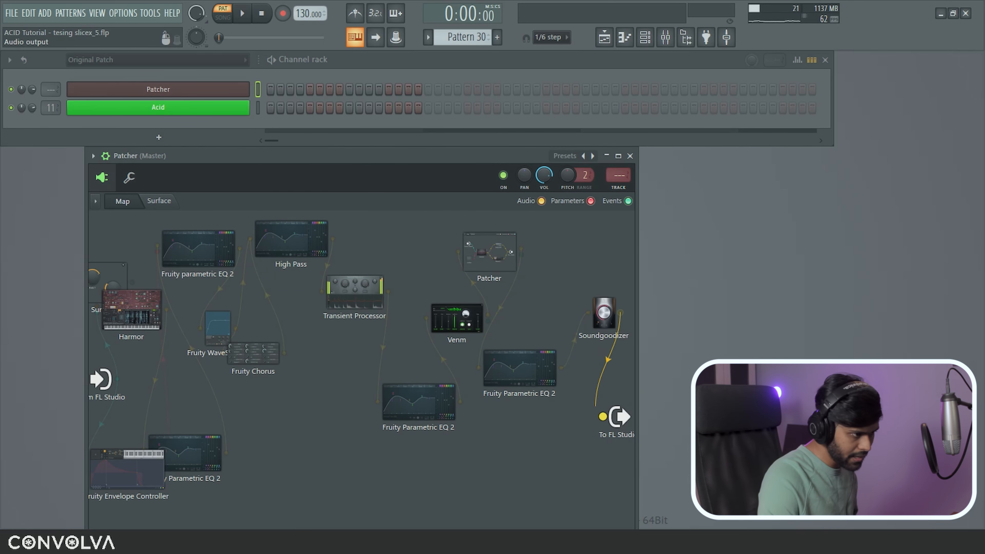
# Step: Add a fresh Fruity Parametric EQ 2 after Soundgoodizer with a high-shelf cut and band 5 near -1.9 dB
pyautogui.press('F8')
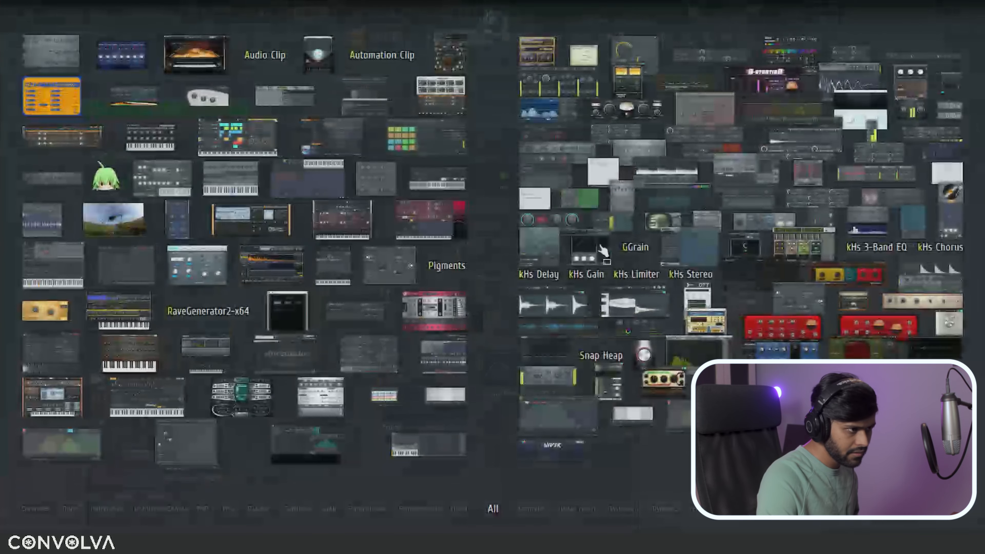
pyautogui.moveTo(675, 198); pyautogui.dragTo(614, 367)
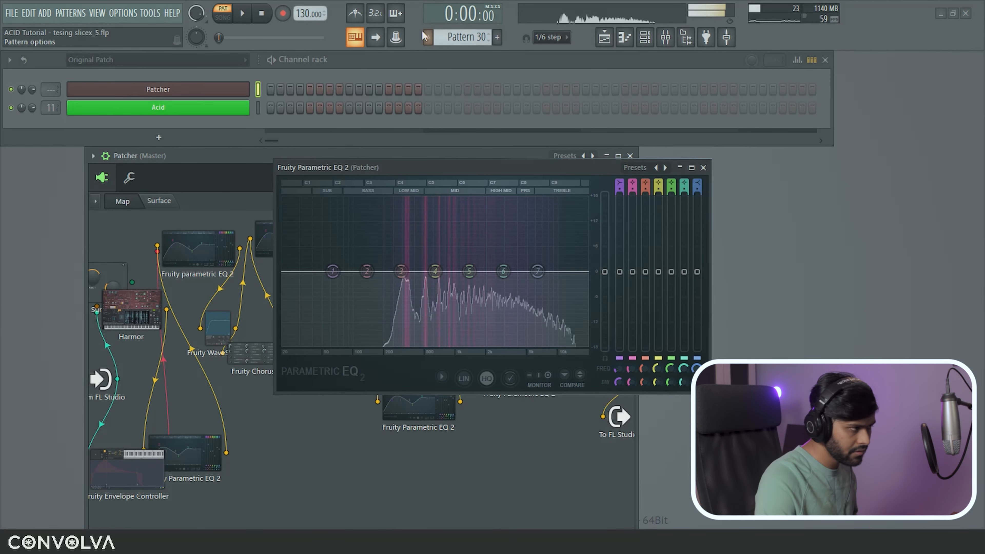
pyautogui.moveTo(538, 271)
pyautogui.mouseDown()
pyautogui.moveTo(533, 285)
pyautogui.moveTo(498, 290)
pyautogui.moveTo(538, 281)
pyautogui.mouseUp()
pyautogui.moveTo(469, 272); pyautogui.dragTo(549, 272)
# Step: Carve a narrow band 6 dip near 4644 Hz and fine-tune band 7
pyautogui.click(262, 16)
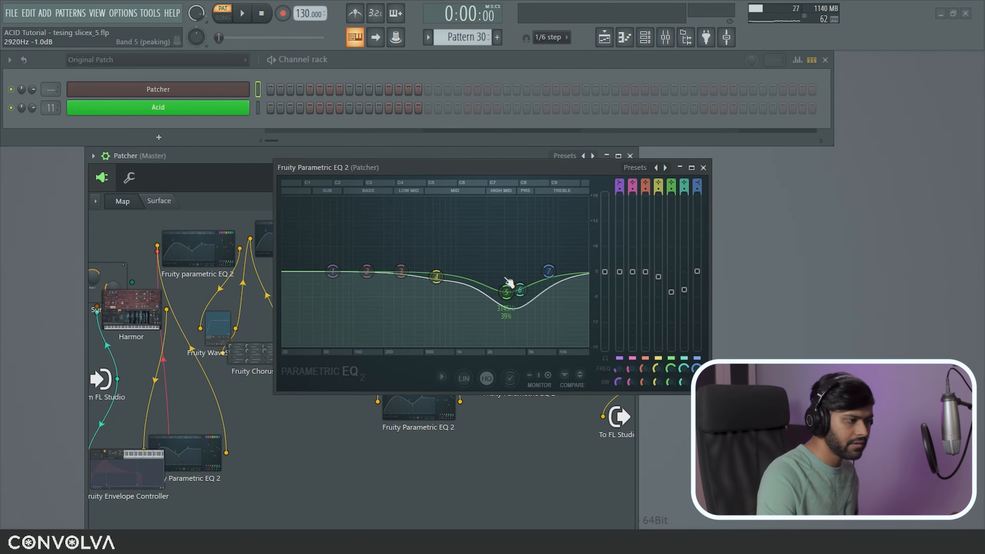
pyautogui.moveTo(524, 292); pyautogui.dragTo(524, 290)
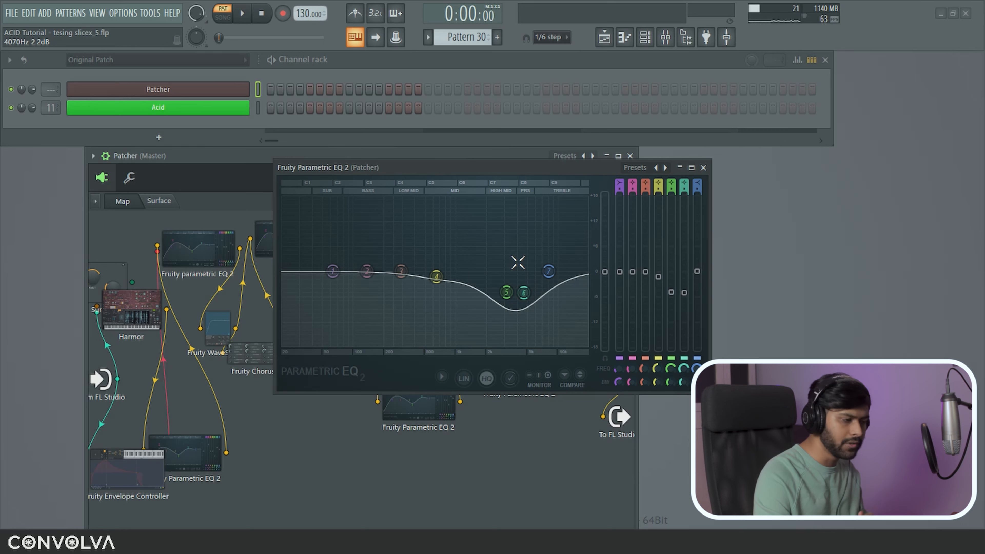
pyautogui.moveTo(683, 383); pyautogui.dragTo(683, 389)
pyautogui.moveTo(549, 271); pyautogui.dragTo(552, 277)
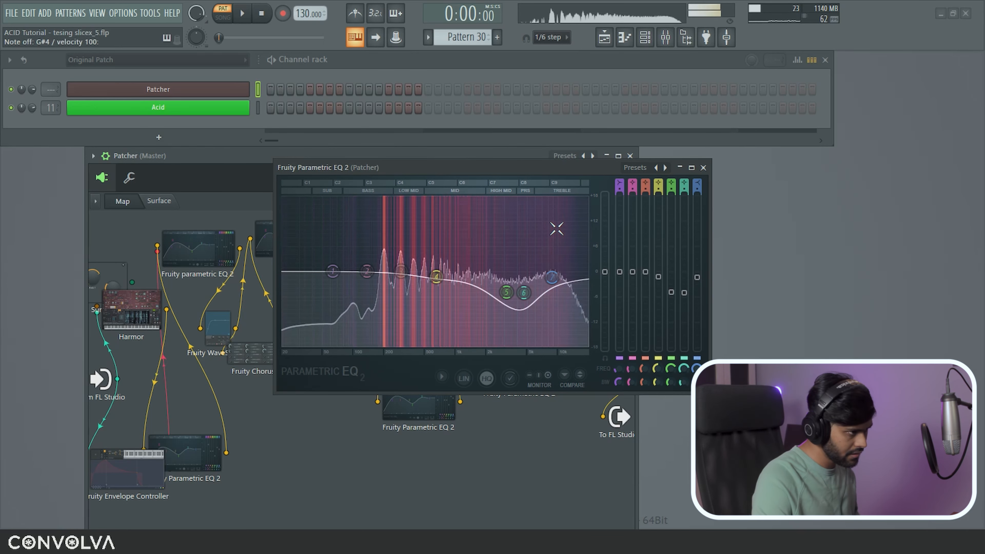
pyautogui.click(703, 167)
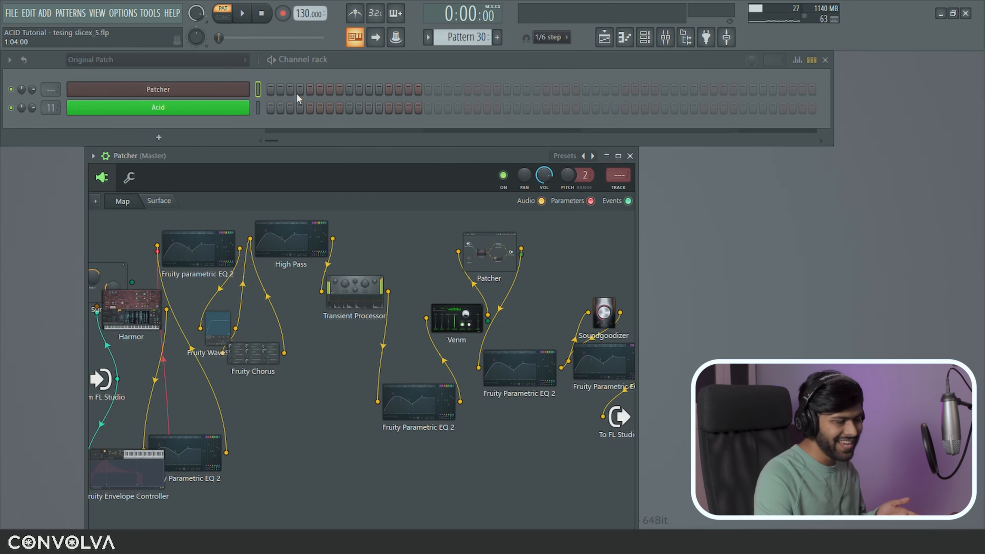
# Step: Close the Patcher window and rename its channel to 'New Acid Preset'
pyautogui.click(226, 91)
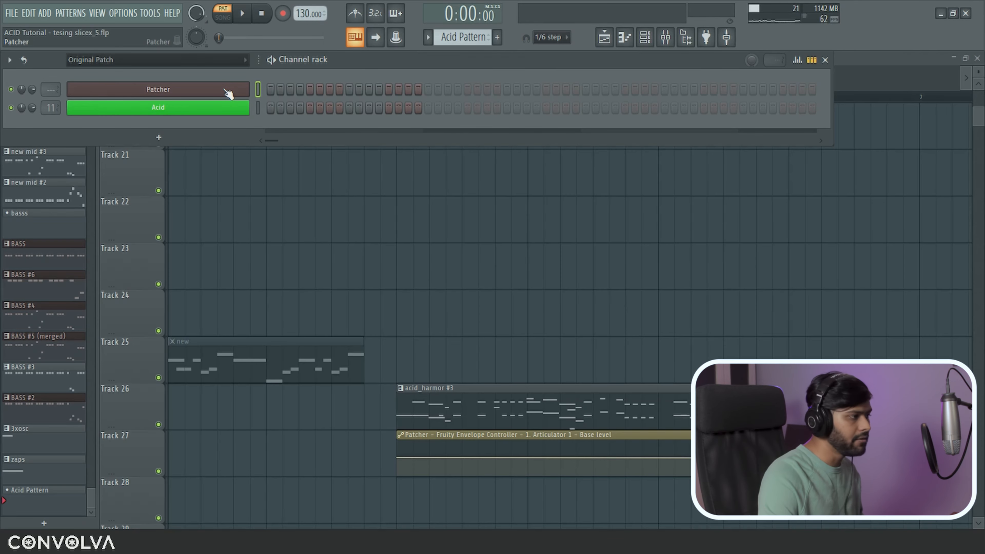
pyautogui.keyDown('shift'); pyautogui.click(228, 92); pyautogui.keyUp('shift')
pyautogui.write('New Acid Preset')
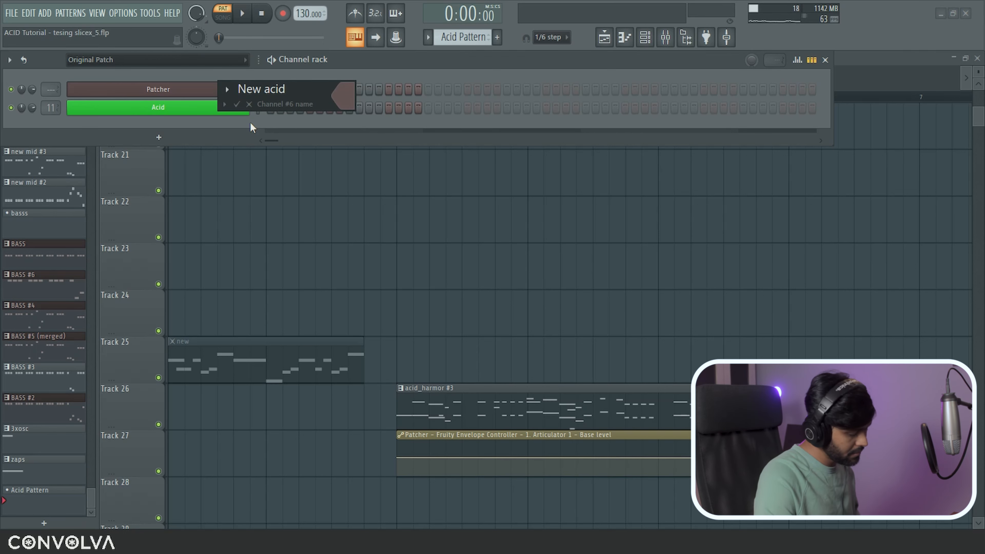
pyautogui.press('Return')
pyautogui.click(244, 96)
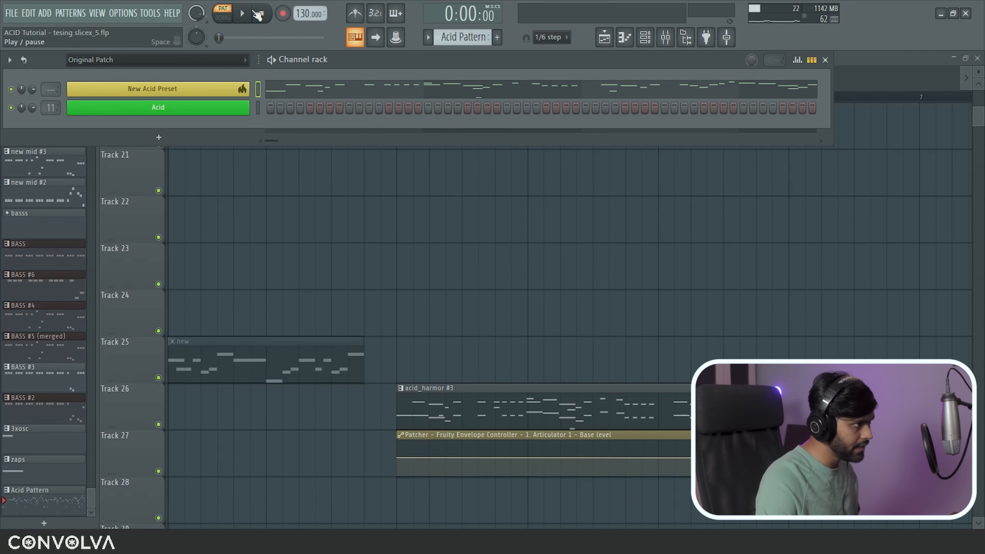
# Step: Play the pattern and inspect the New Acid Preset notes in the piano roll
pyautogui.click(242, 16)
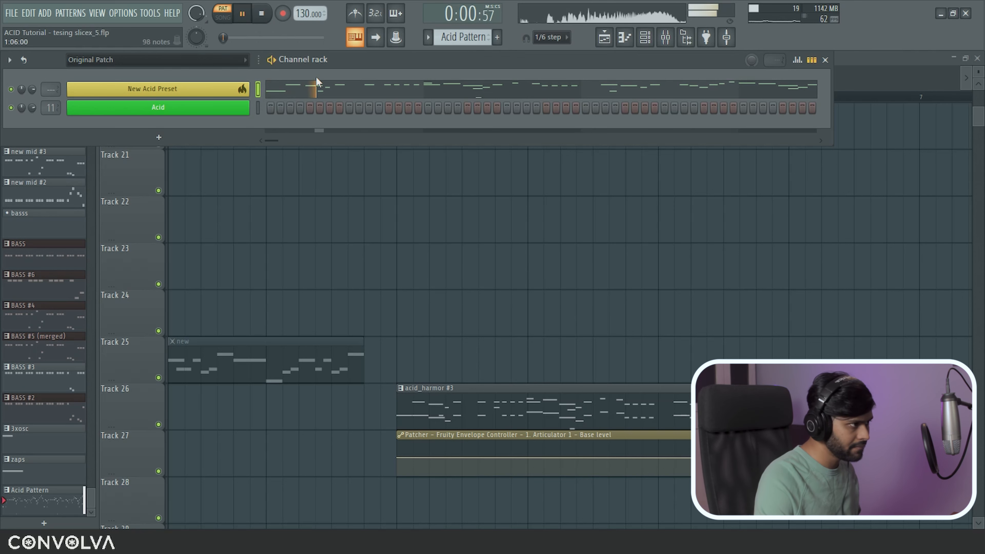
pyautogui.click(319, 89)
pyautogui.moveTo(140, 104); pyautogui.dragTo(293, 294)
pyautogui.moveTo(358, 145); pyautogui.dragTo(412, 241)
pyautogui.click(379, 39)
pyautogui.scroll(-10, 425, 93)
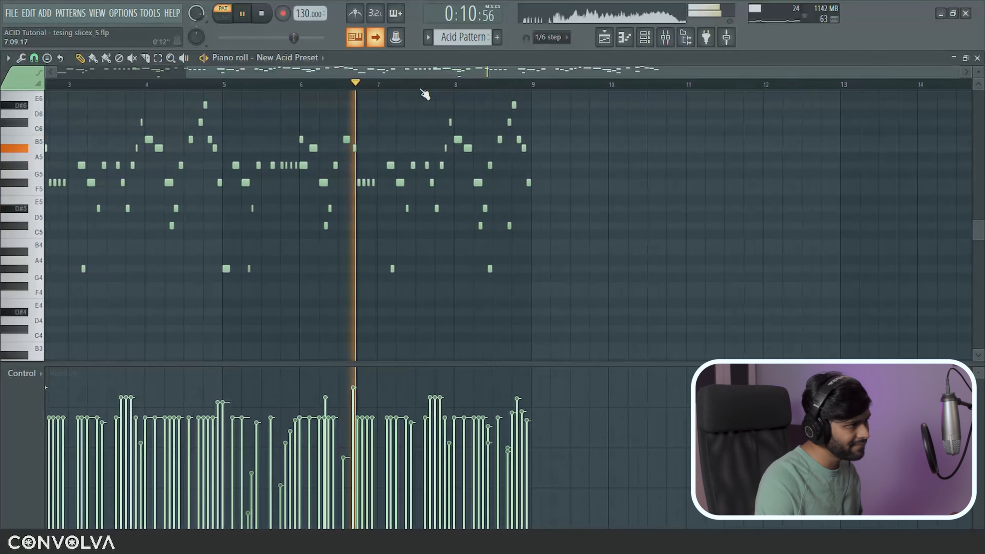
pyautogui.click(380, 45)
# Step: Transpose all notes down one octave with Ctrl+Down and stop playback
pyautogui.keyDown('ctrl'); pyautogui.rightClick(588, 145); pyautogui.keyUp('ctrl')
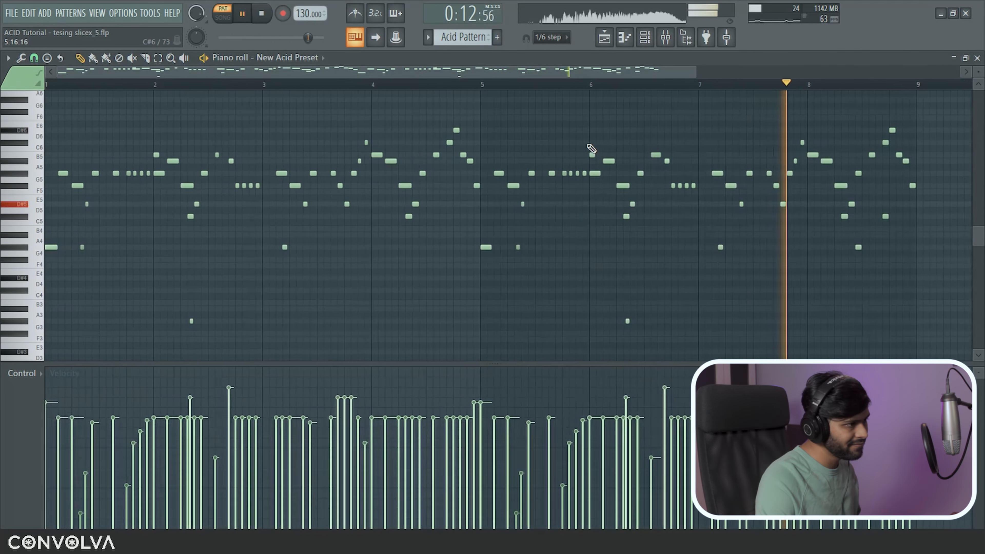
pyautogui.hotkey('ctrl', 'Down')
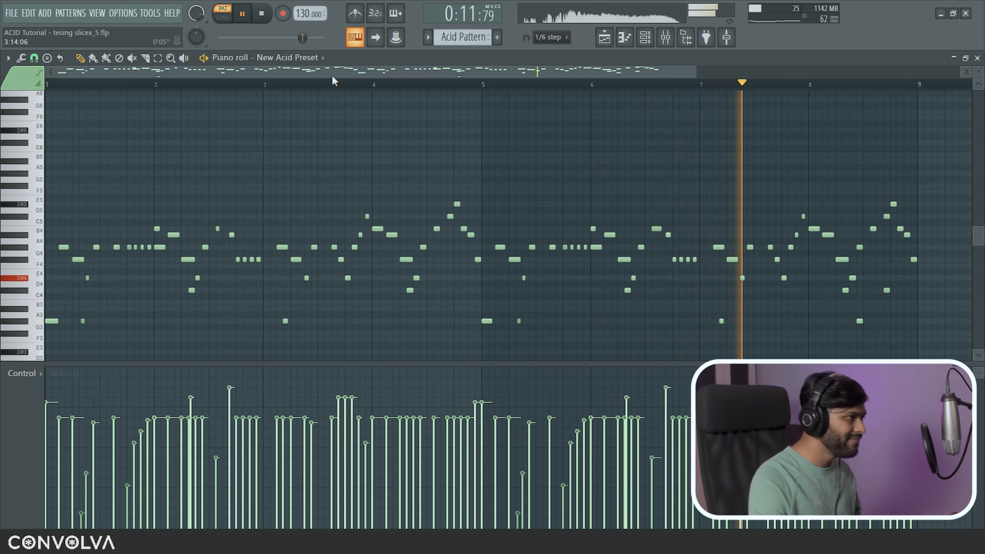
pyautogui.click(265, 13)
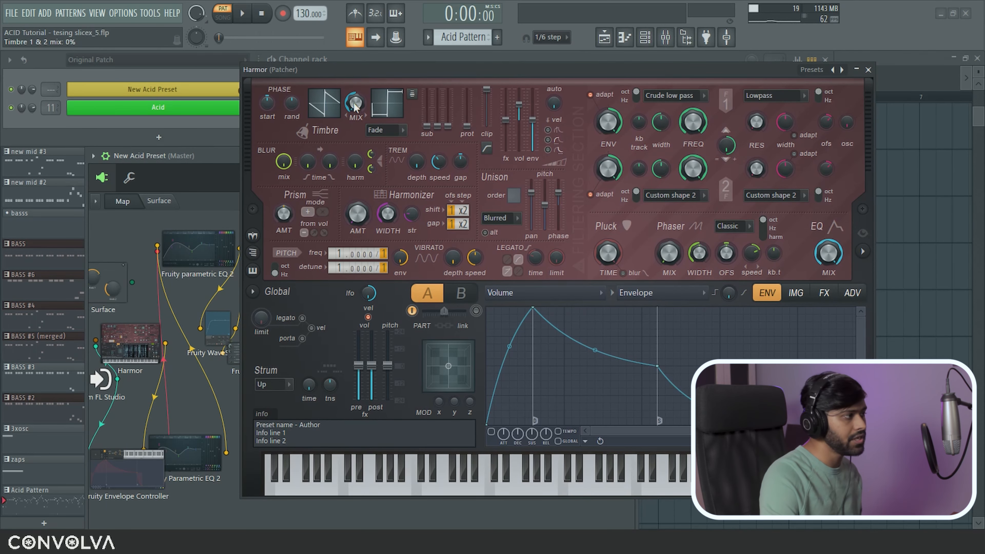
# Step: Start playback, widen Harmor's display, and raise its timbre 1 & 2 mix to 93%
pyautogui.press('space')
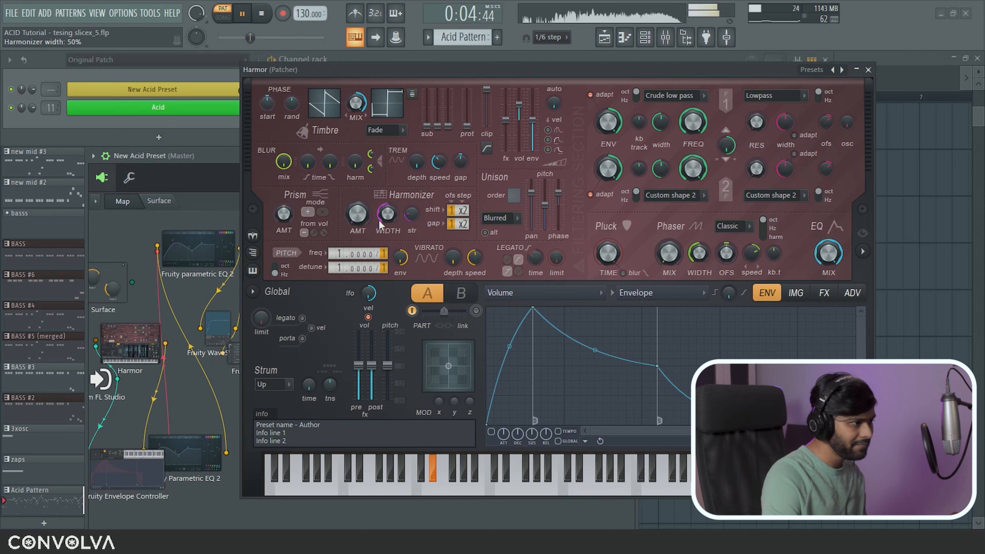
pyautogui.scroll(1, 385, 250)
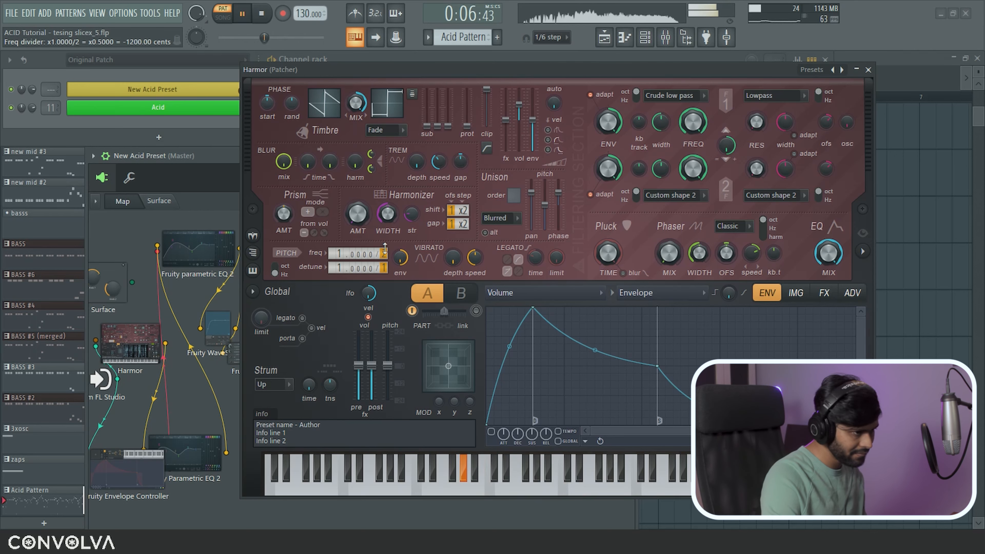
pyautogui.click(863, 252)
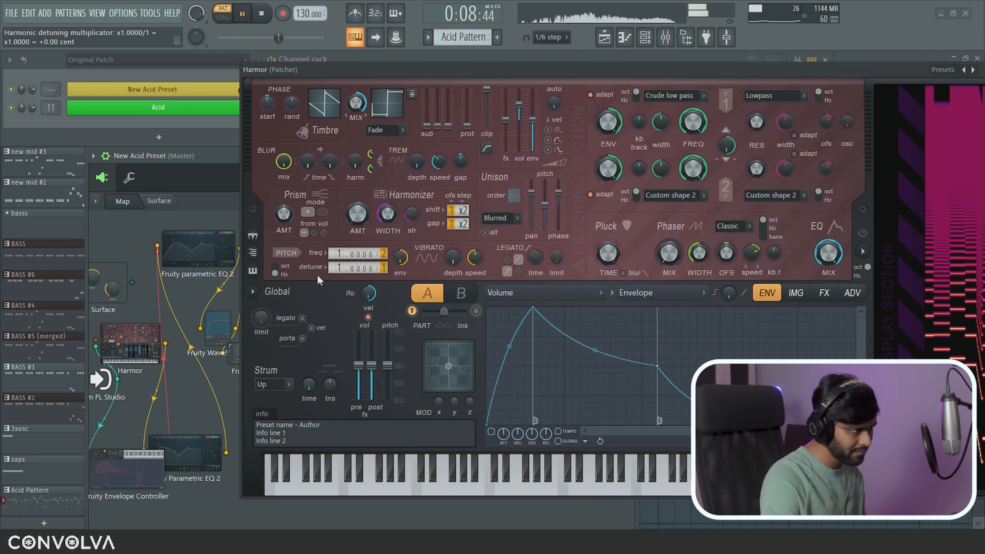
pyautogui.scroll(-1, 384, 255)
pyautogui.moveTo(355, 103); pyautogui.dragTo(355, 107)
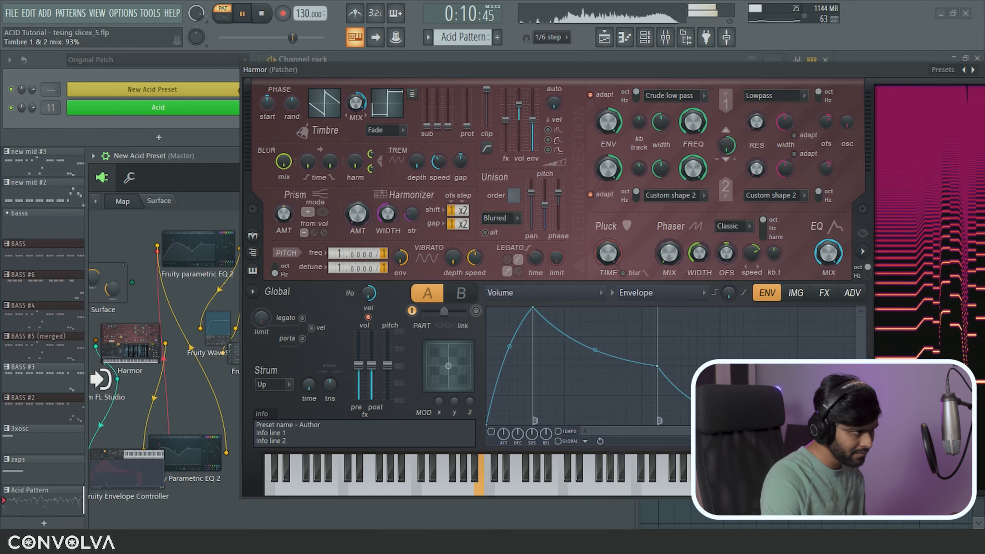
# Step: Set the phaser to 21% mix, maximum speed and 19% width, then stop playback
pyautogui.moveTo(670, 253); pyautogui.dragTo(669, 241)
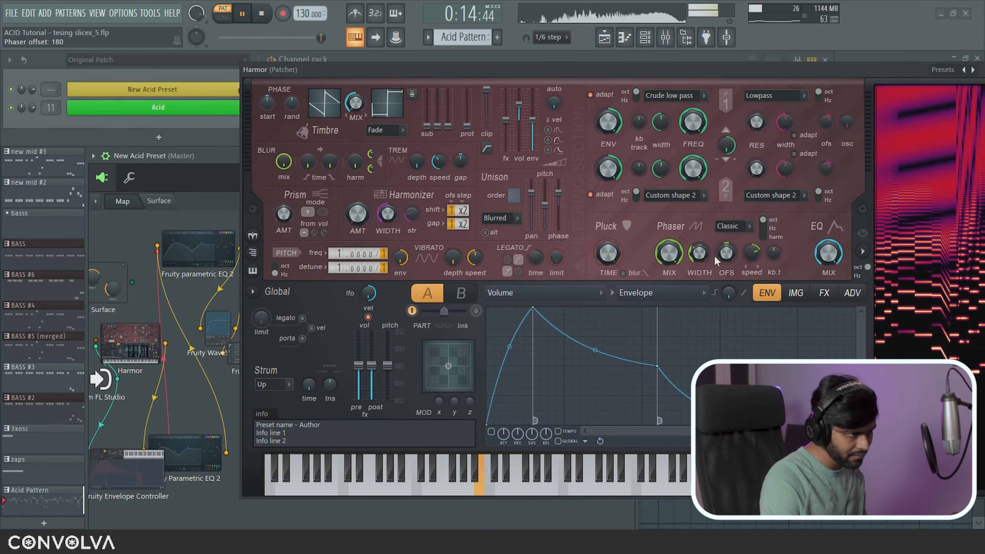
pyautogui.moveTo(752, 254); pyautogui.dragTo(753, 233)
pyautogui.moveTo(699, 254); pyautogui.dragTo(699, 266)
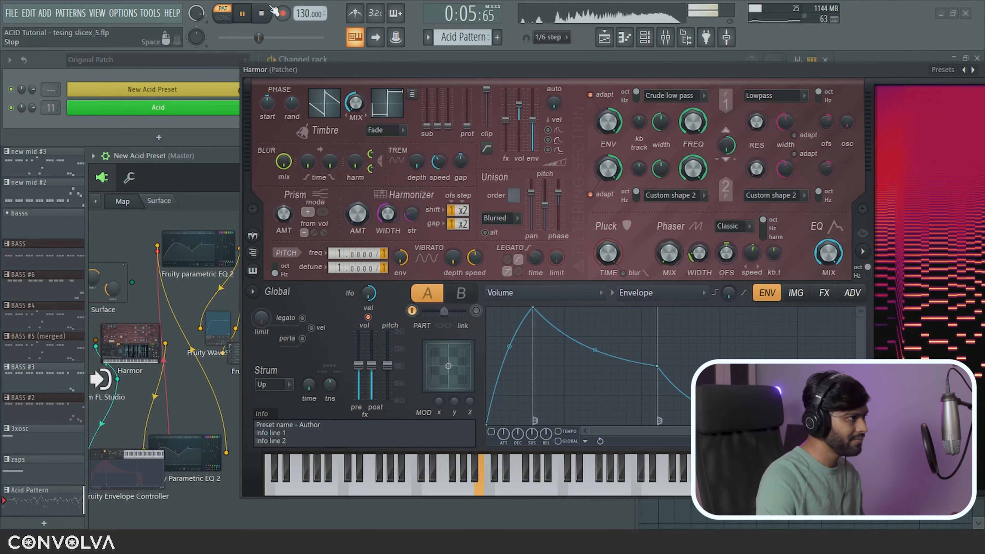
pyautogui.click(263, 13)
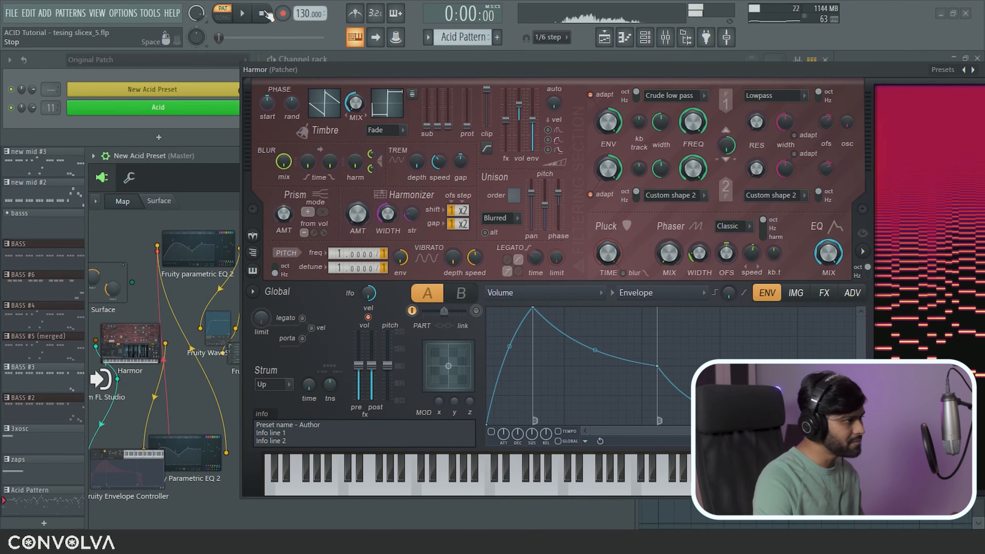